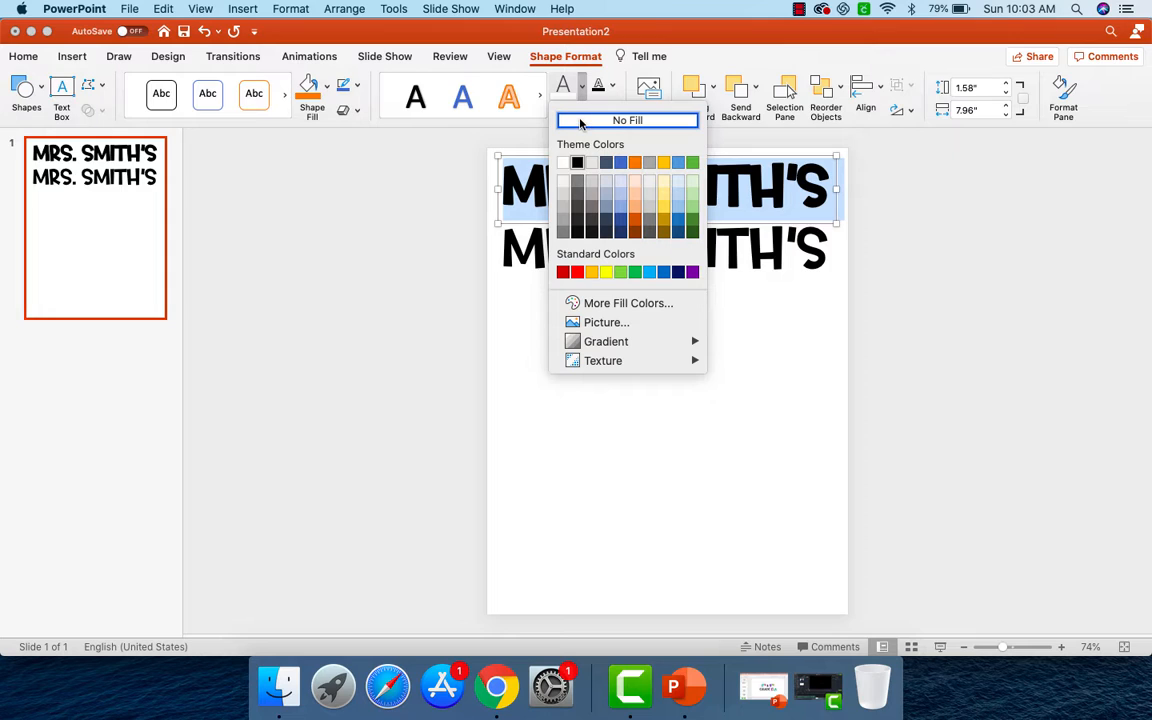
Set the upper name line's text fill to No Fill and move the solid black copy slightly lower.
left_click(580, 121)
left_click(665, 357)
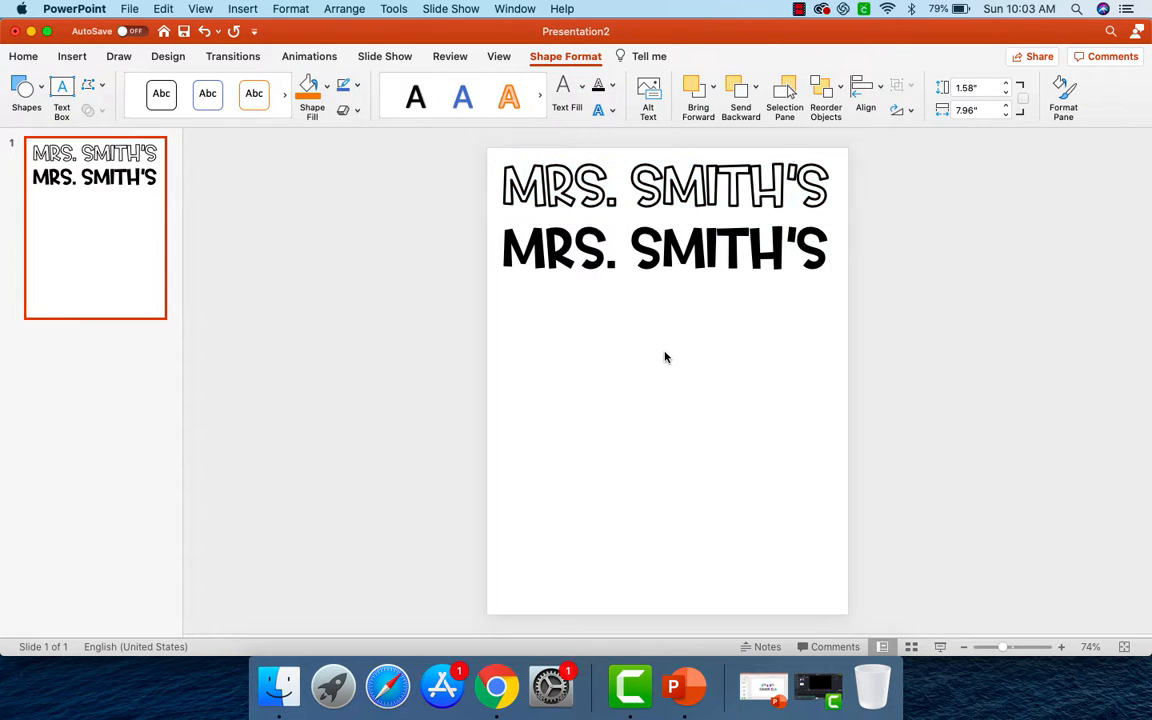
left_click(577, 250)
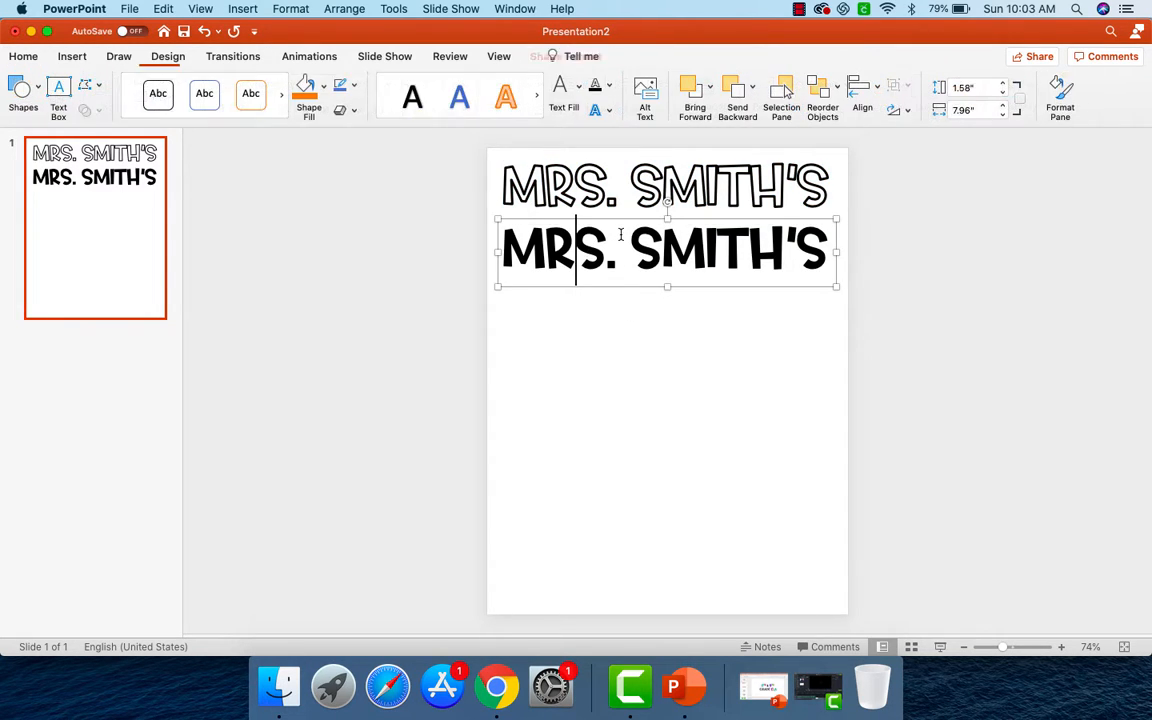
mouse_move(618, 222)
left_mouse_down()
mouse_move(619, 160)
mouse_move(614, 224)
left_mouse_up()
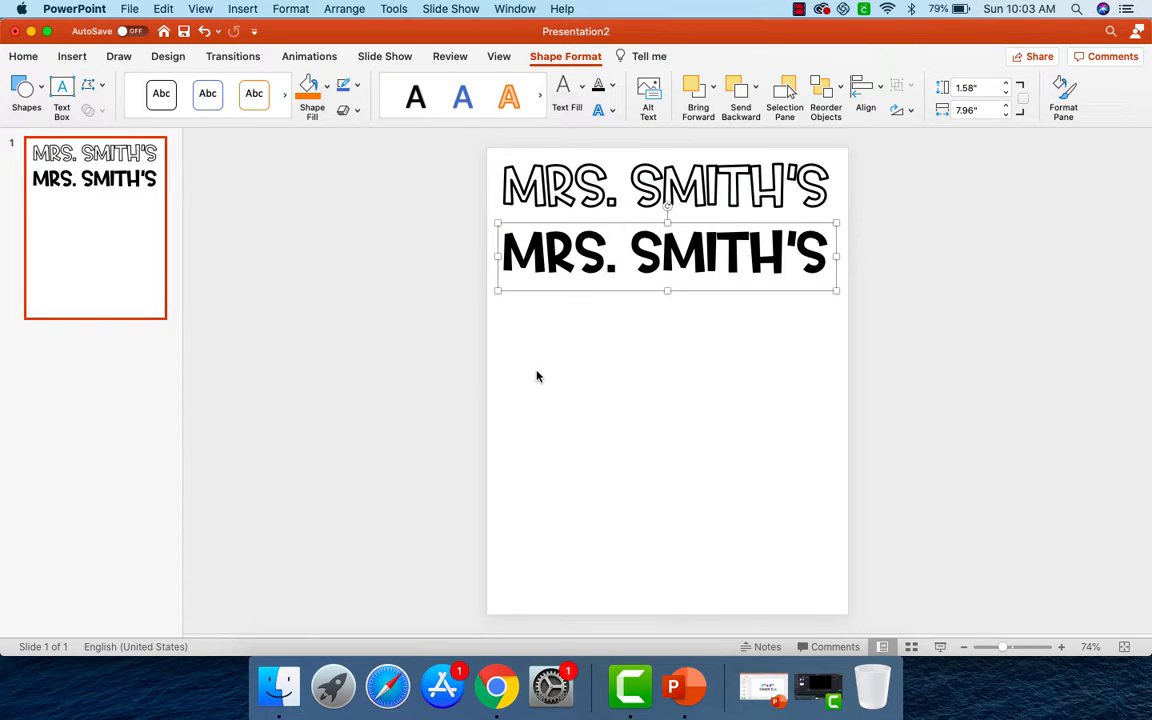
Fill the first letter M of the lower name line with the custom colour Magenta.
left_click(545, 247)
left_click_drag(541, 247, 497, 243)
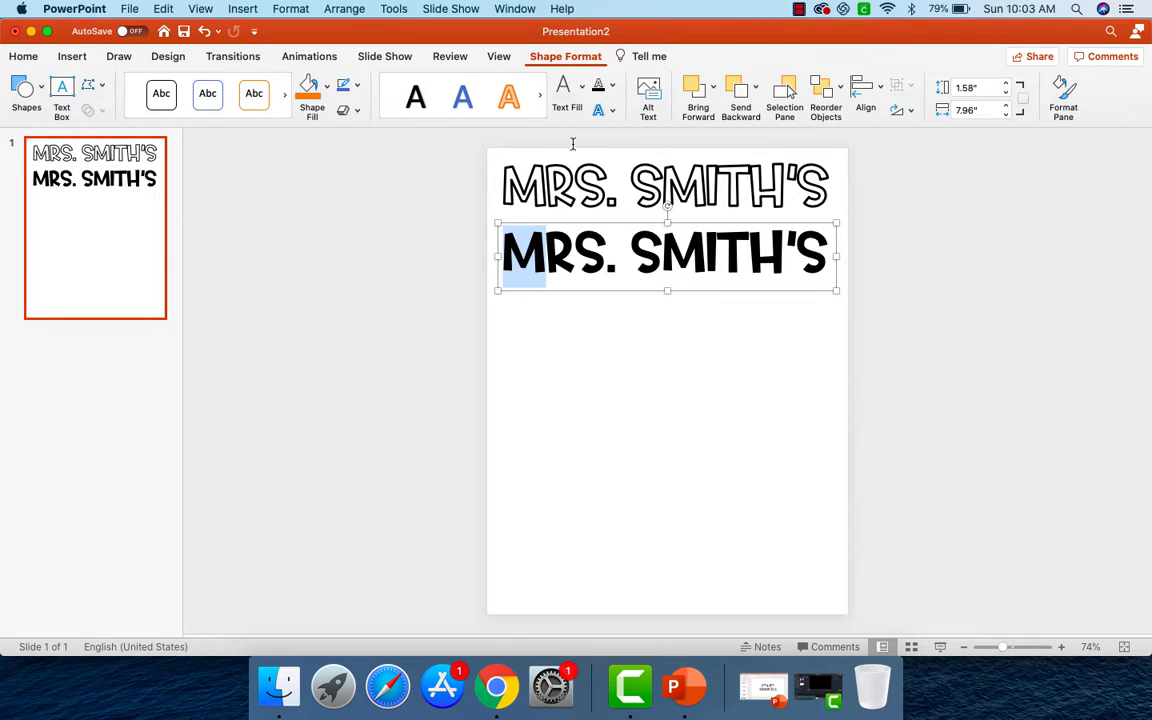
left_click(581, 86)
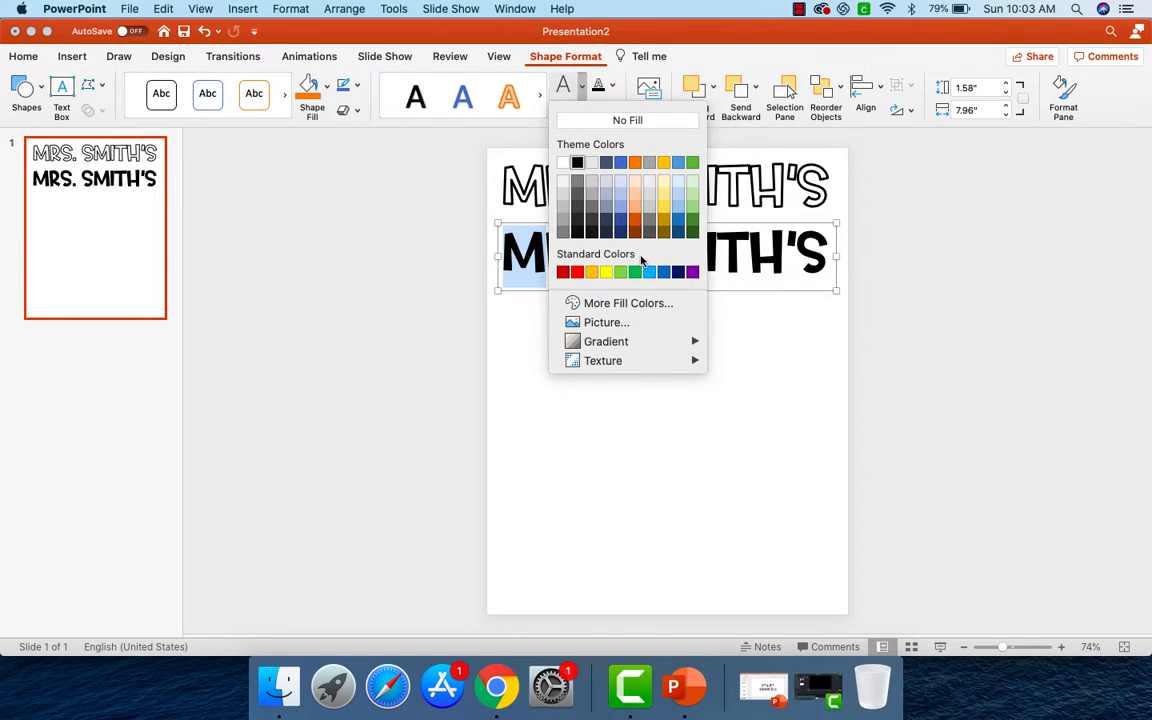
left_click(629, 304)
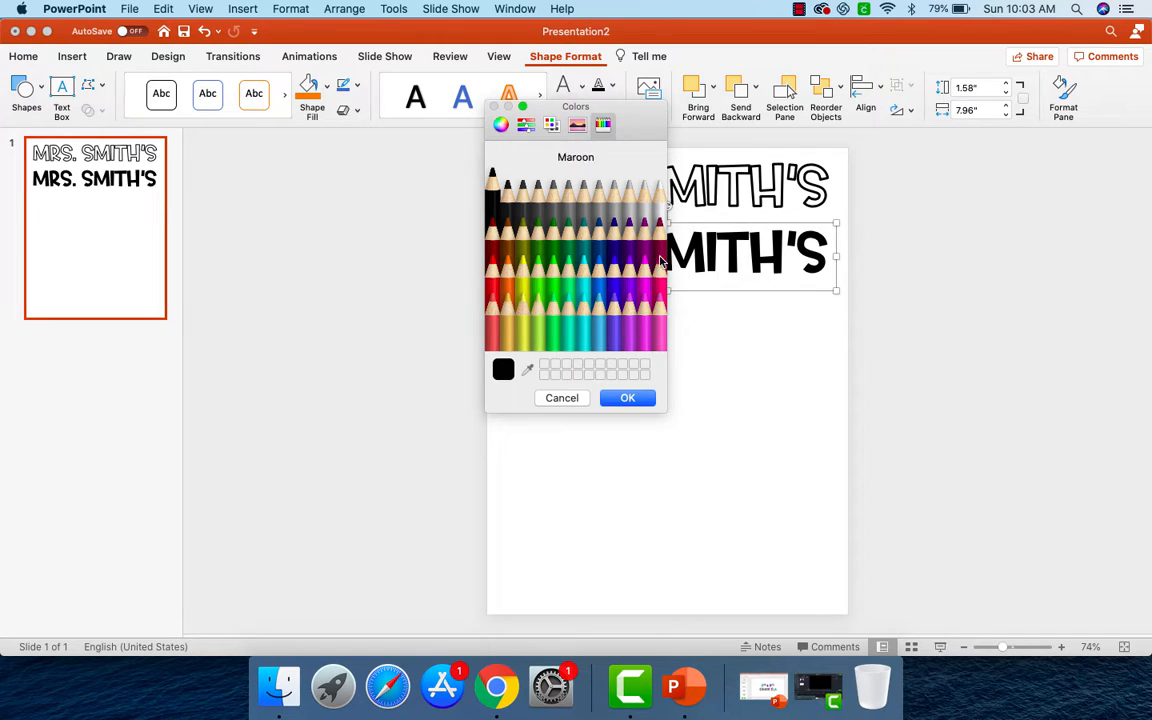
left_click(645, 280)
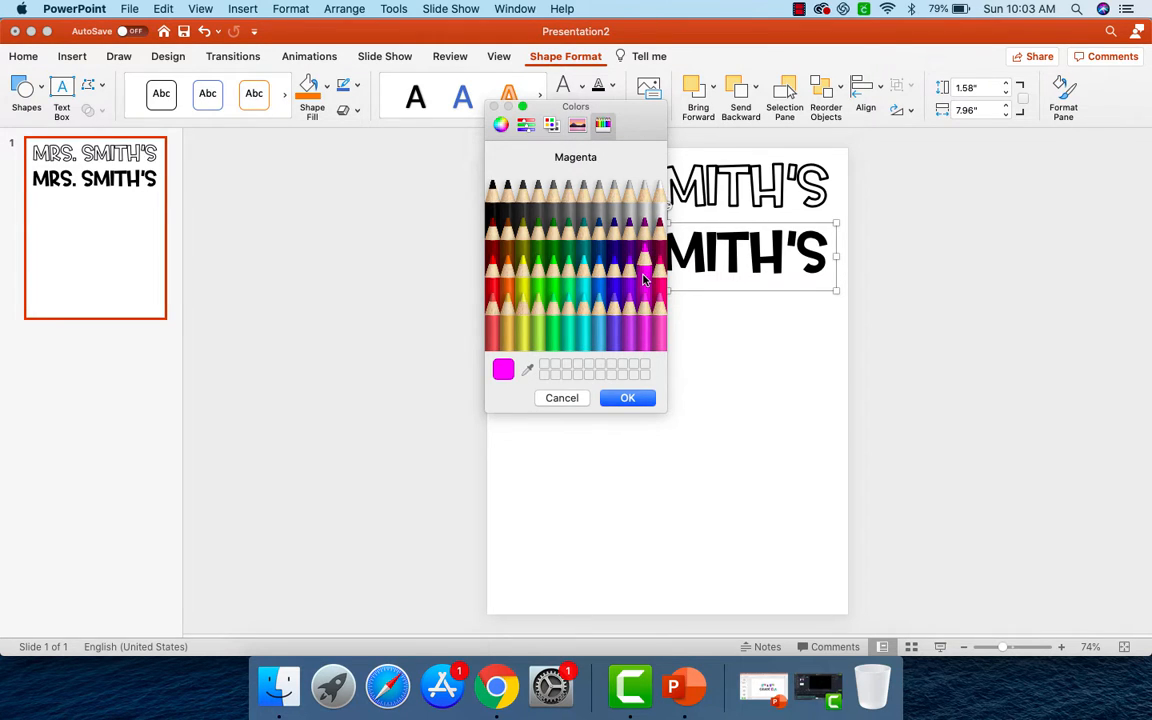
left_click(628, 398)
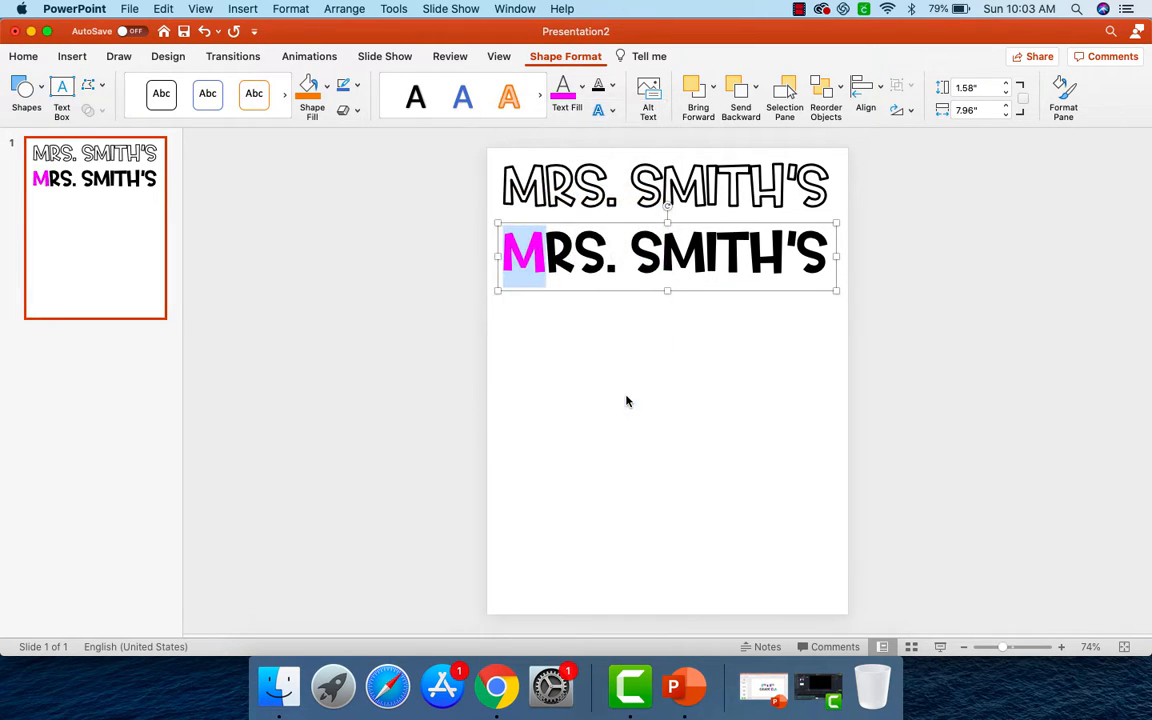
Fill the letter R of the lower name line with the custom colour Tangerine.
left_click_drag(575, 250, 556, 248)
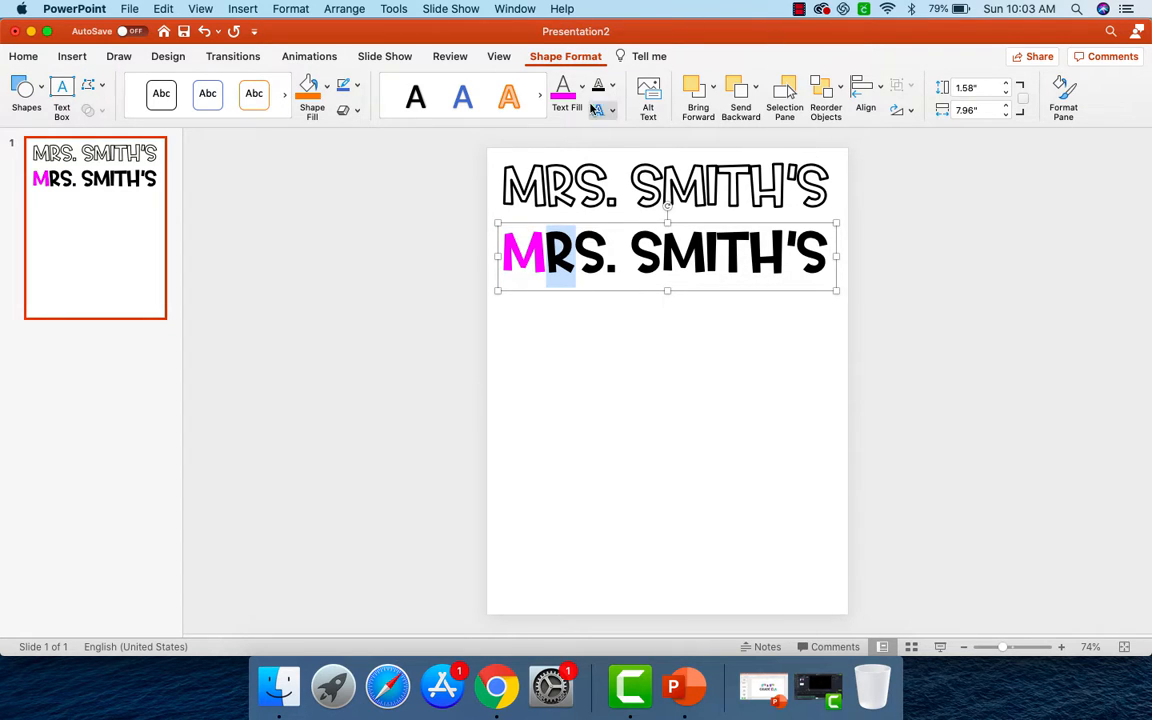
left_click(581, 86)
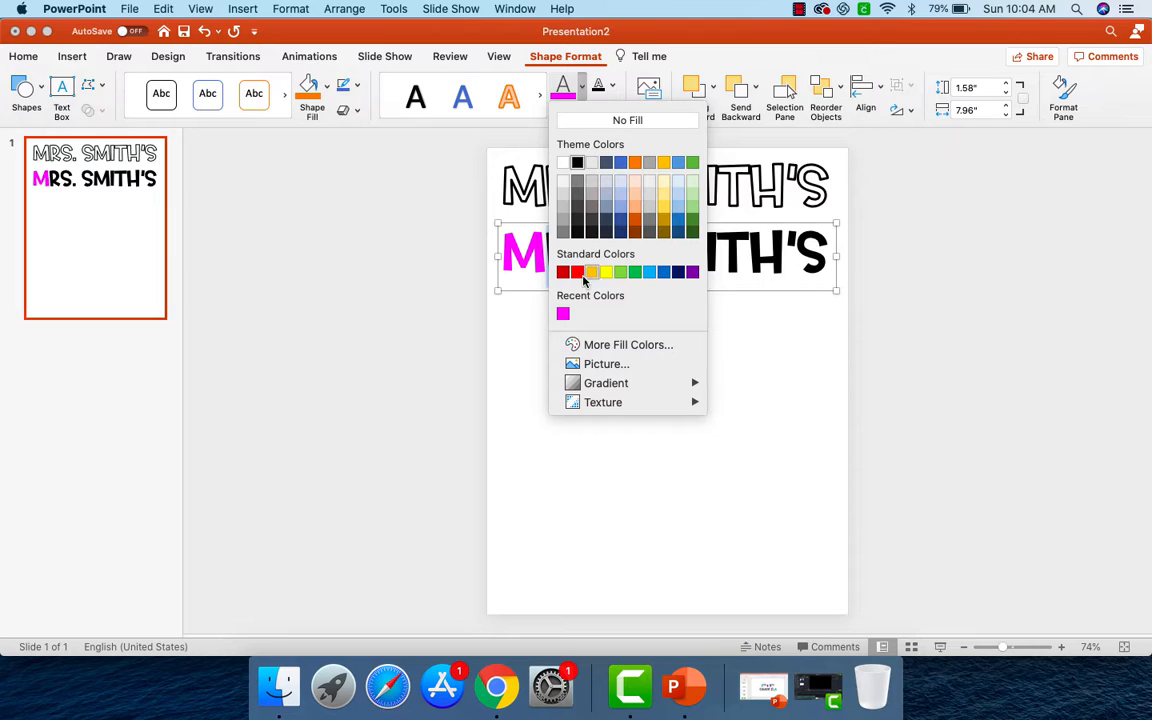
left_click(643, 346)
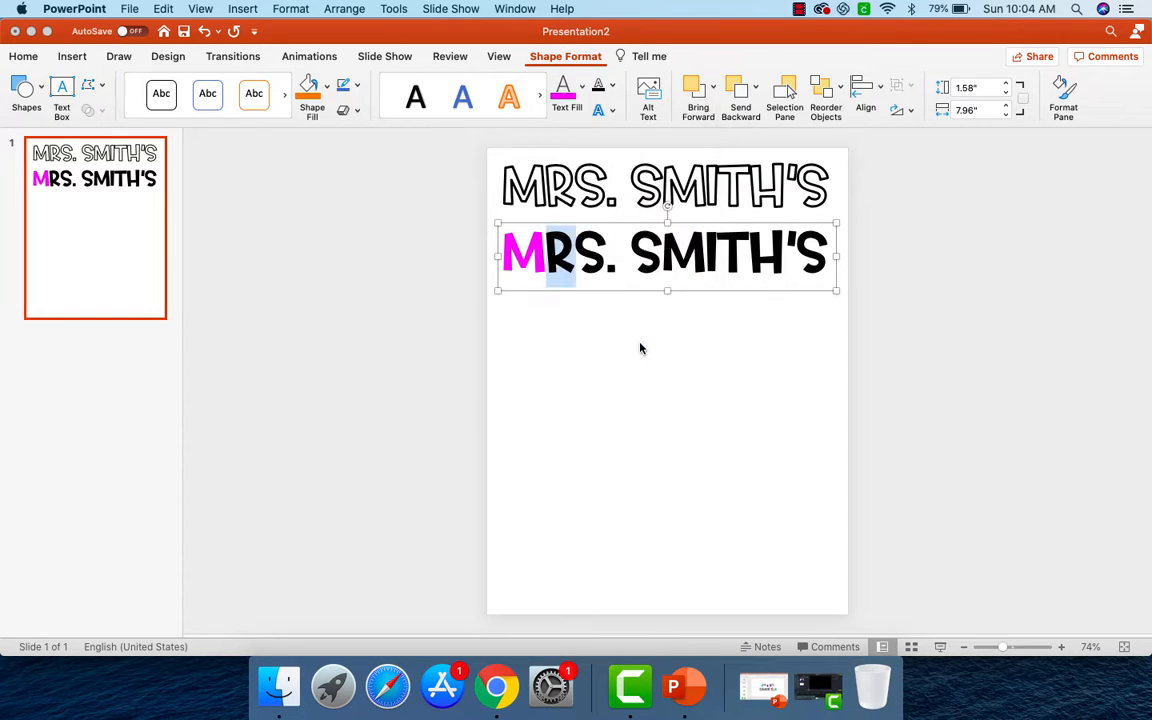
left_click(505, 265)
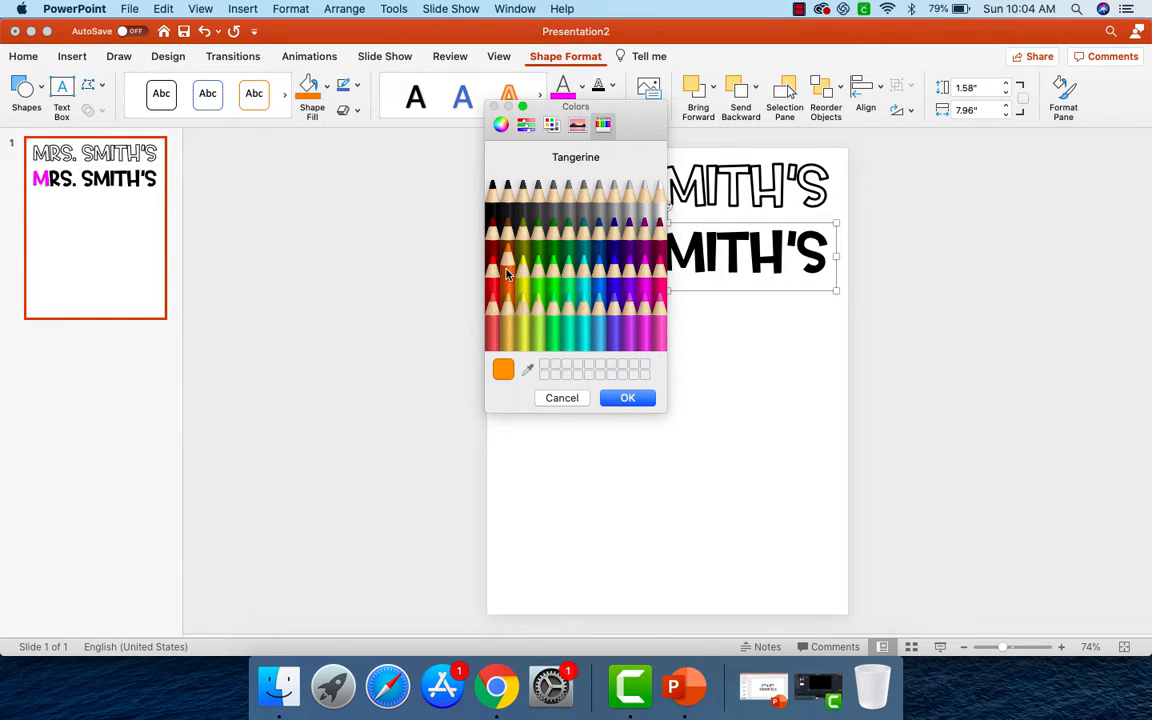
left_click(627, 398)
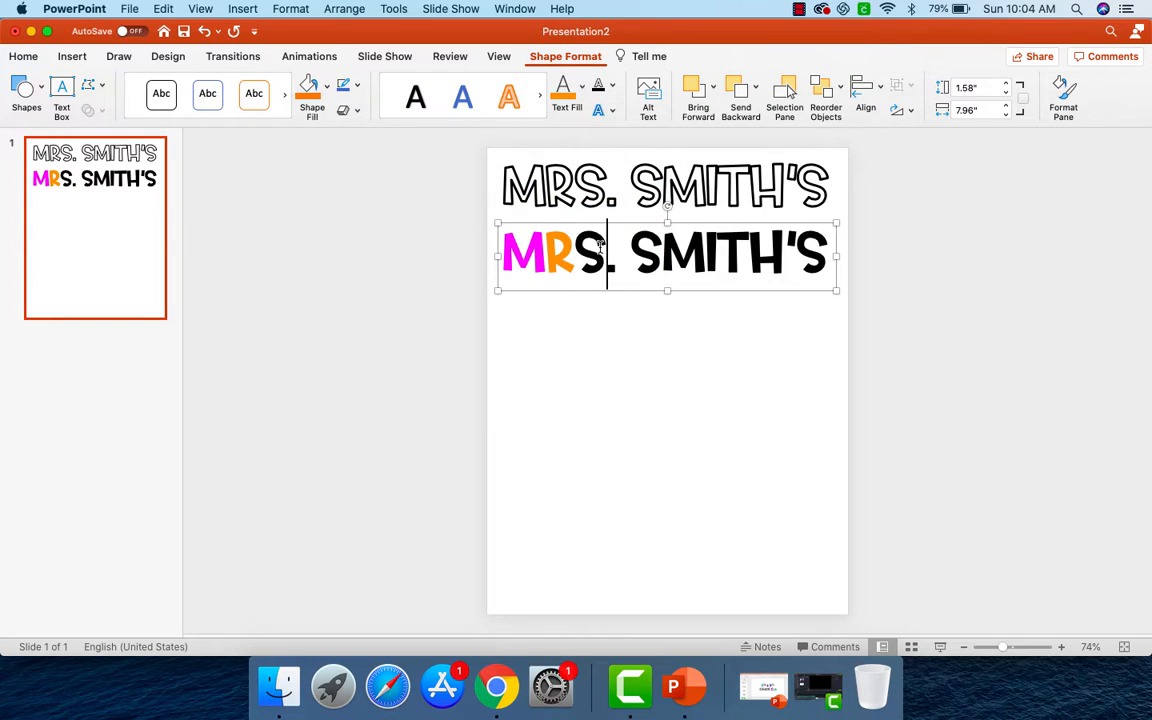
Fill the S before the period in the lower name line with a custom light yellow.
left_click_drag(607, 250, 577, 245)
left_click(581, 86)
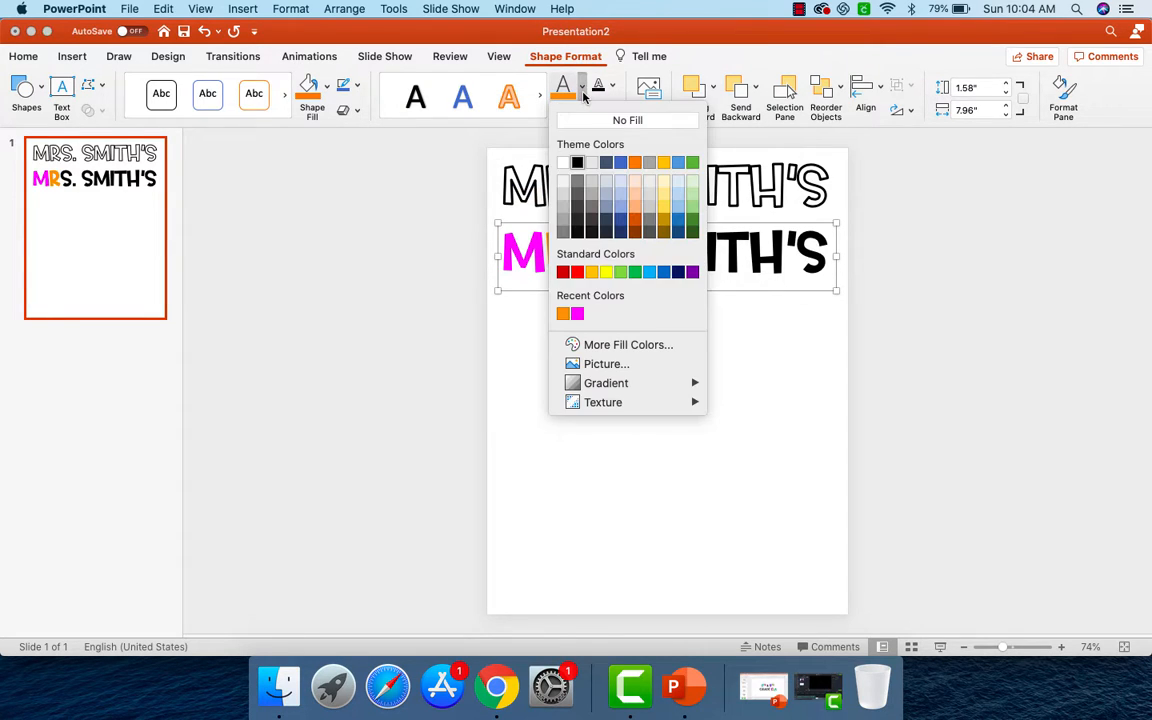
left_click(617, 344)
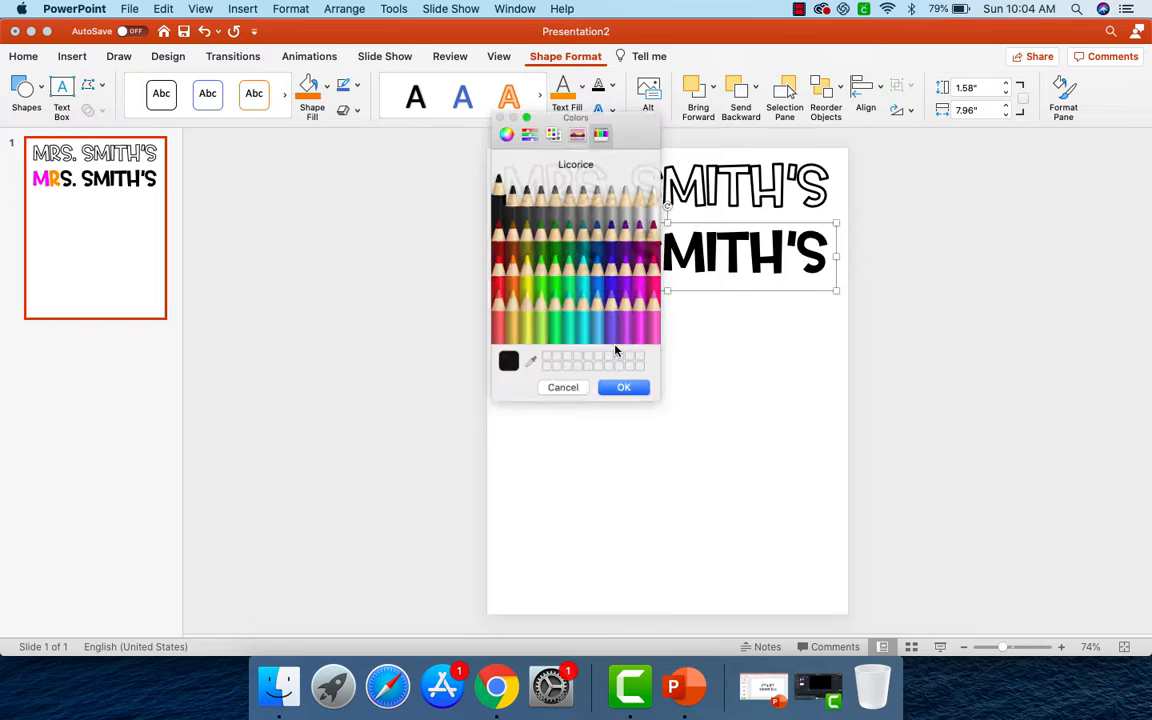
left_click(529, 311)
left_click(638, 398)
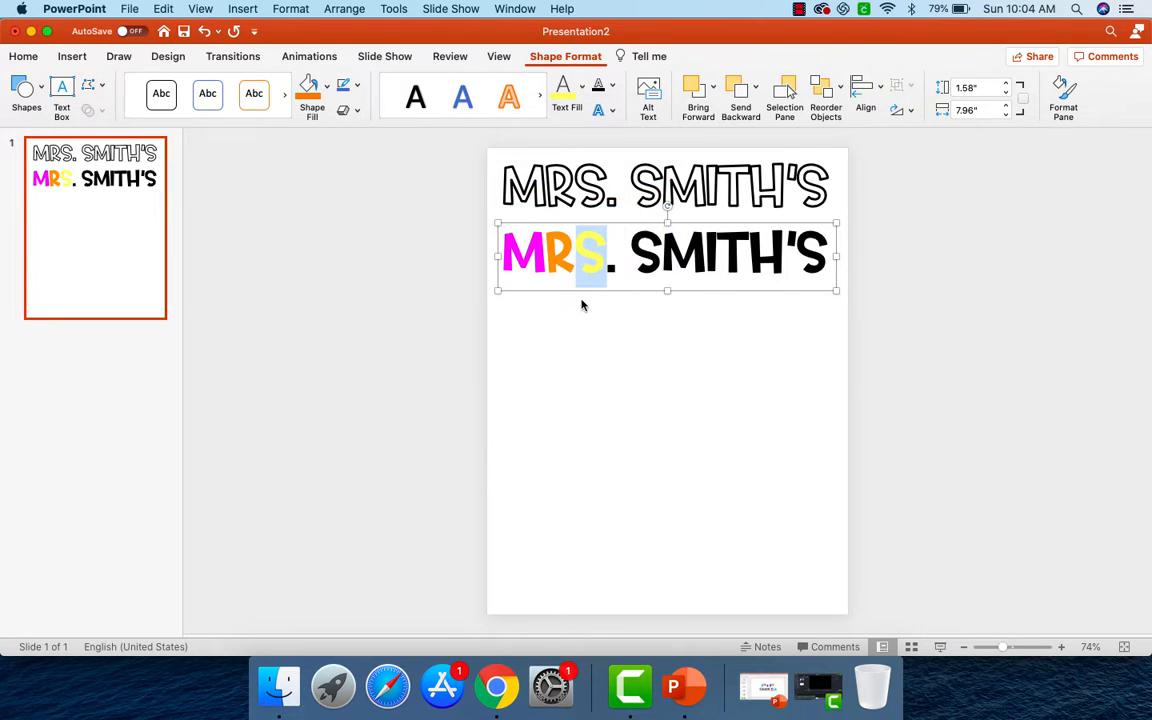
Fill the period in the lower name line with the custom green colour Spring.
left_click_drag(617, 262, 605, 262)
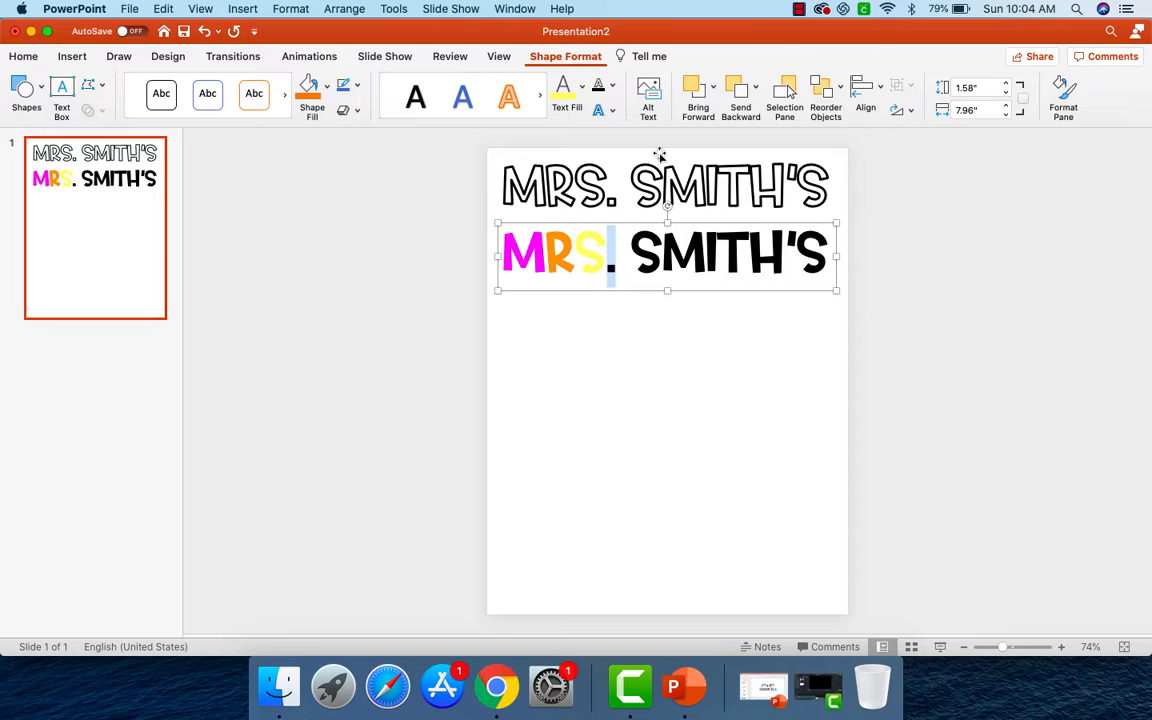
left_click(582, 87)
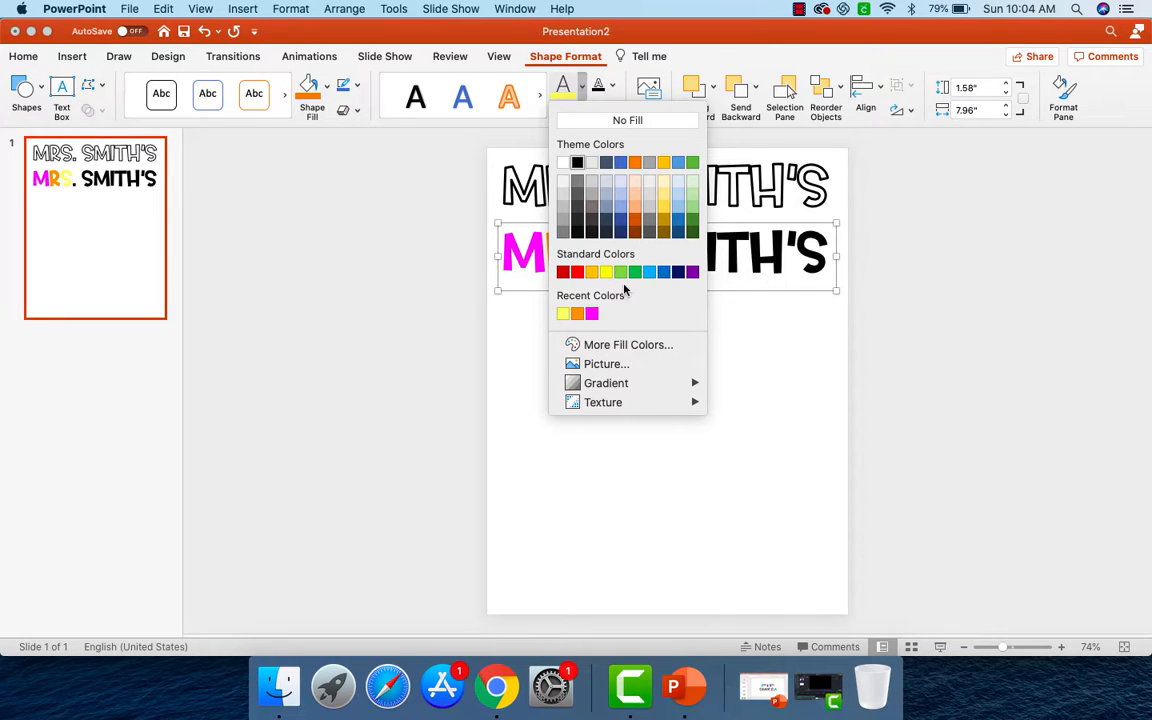
left_click(663, 341)
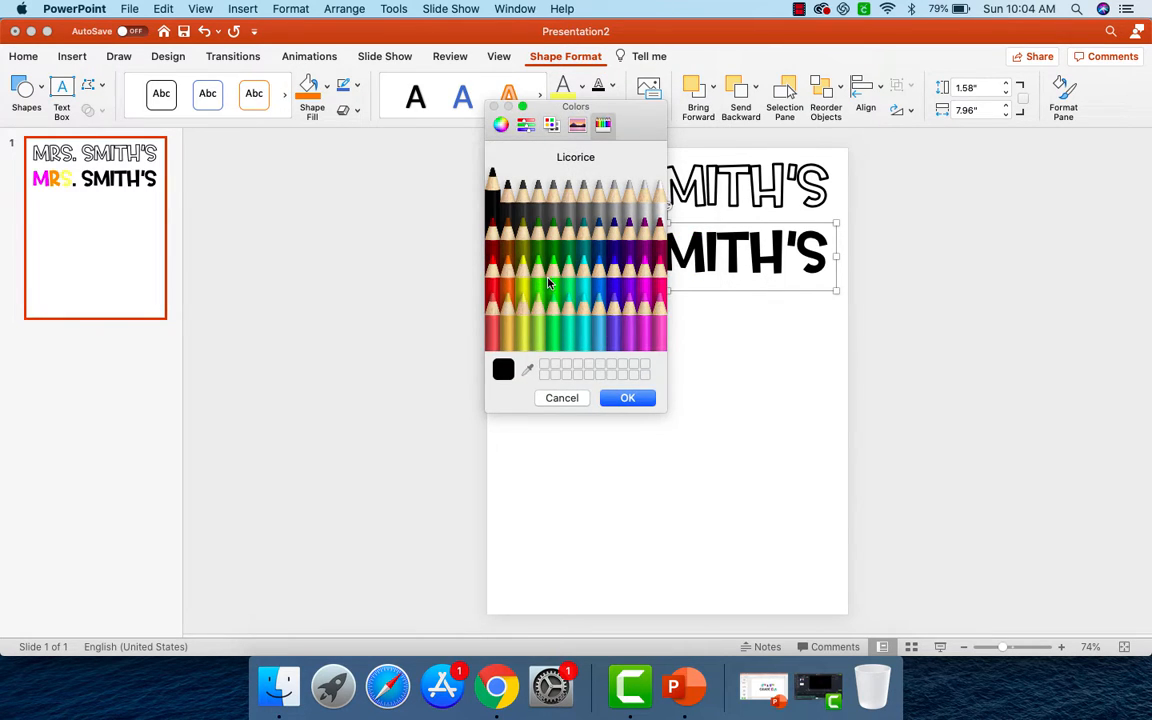
left_click(550, 262)
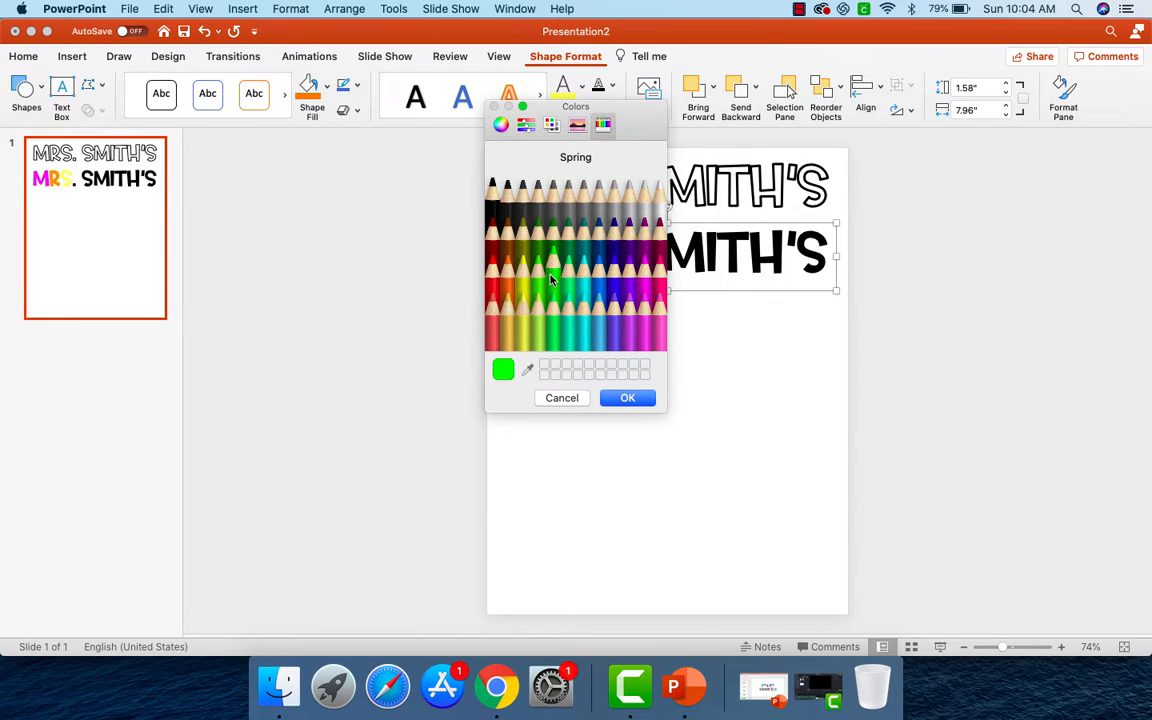
left_click(627, 398)
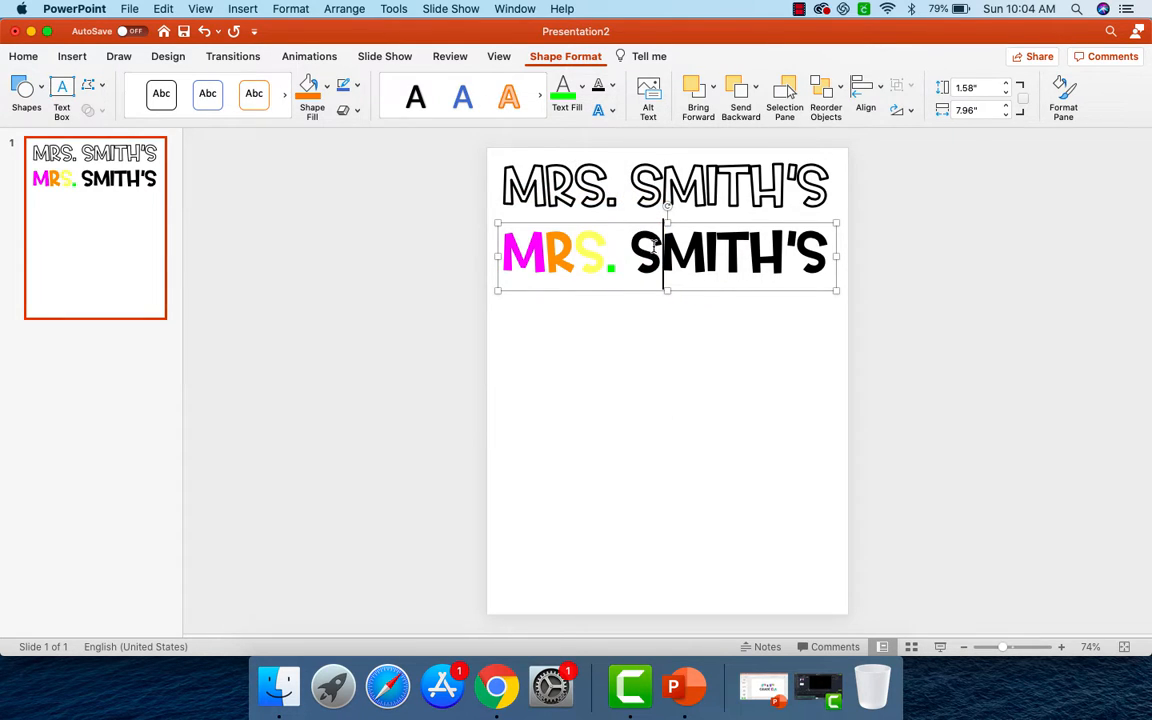
Fill the first letter S of the surname in the lower line with the custom cyan colour Ice.
left_click_drag(663, 252, 631, 252)
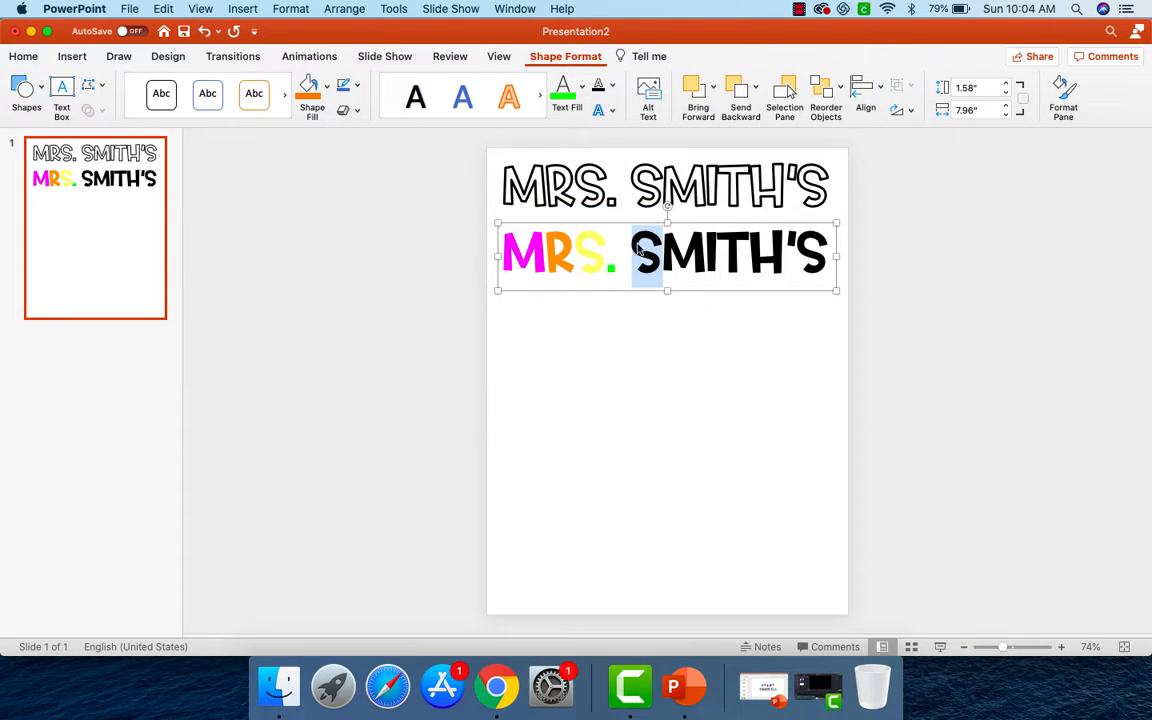
left_click(582, 86)
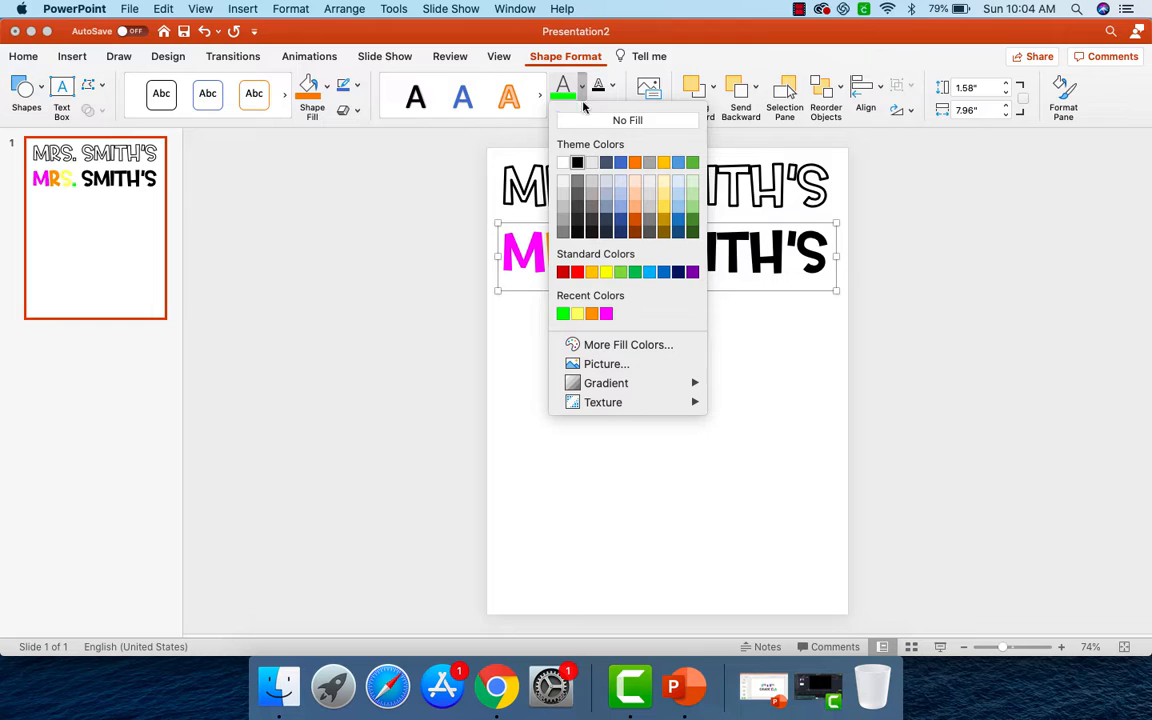
left_click(622, 344)
left_click(586, 305)
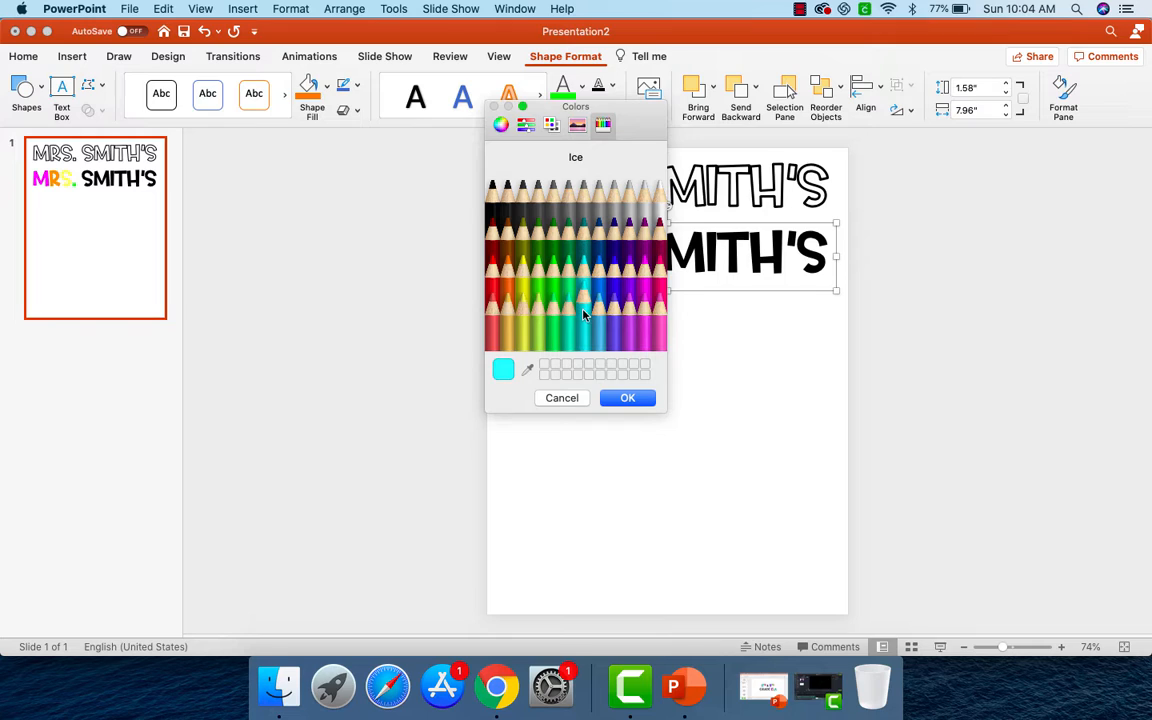
left_click(627, 397)
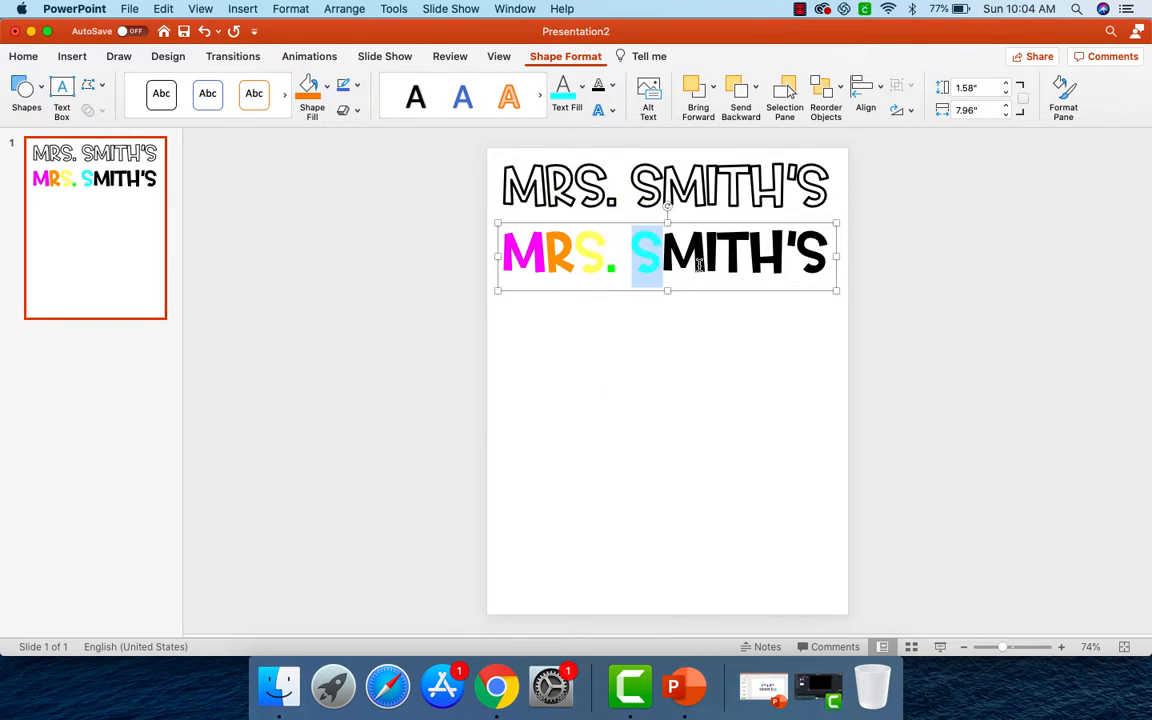
Fill the surname's M with the recent magenta and its I with the recent orange in the lower line.
left_click_drag(699, 263, 663, 262)
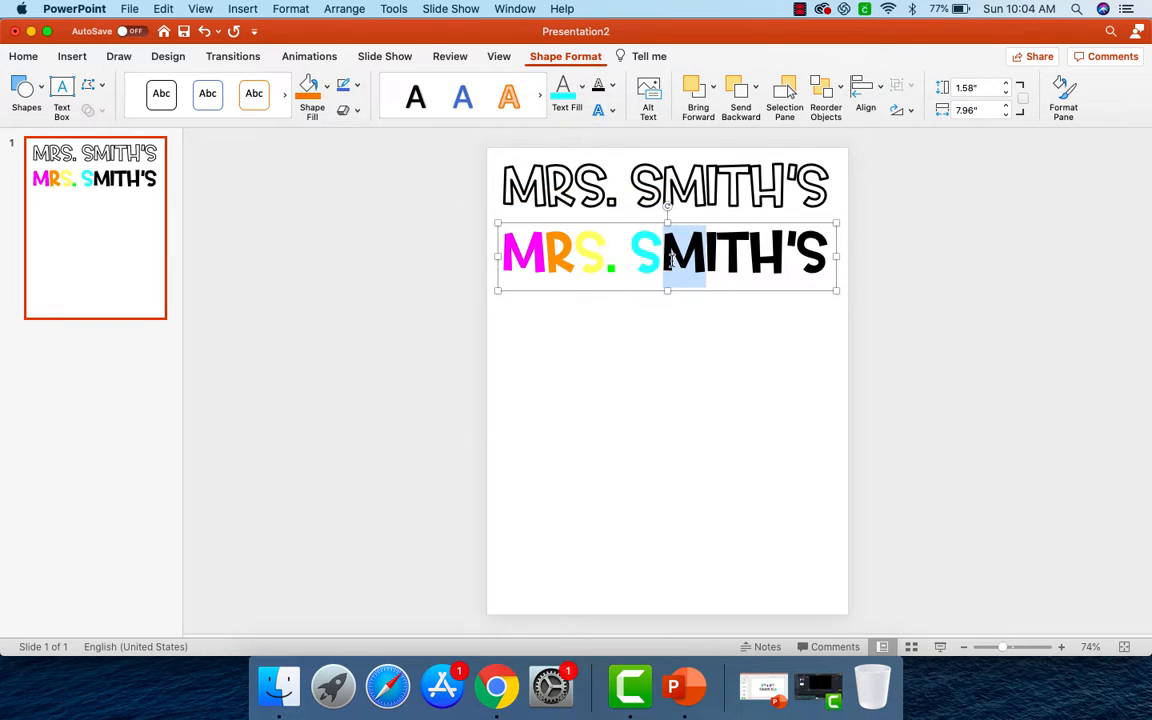
left_click(586, 90)
left_click(588, 311)
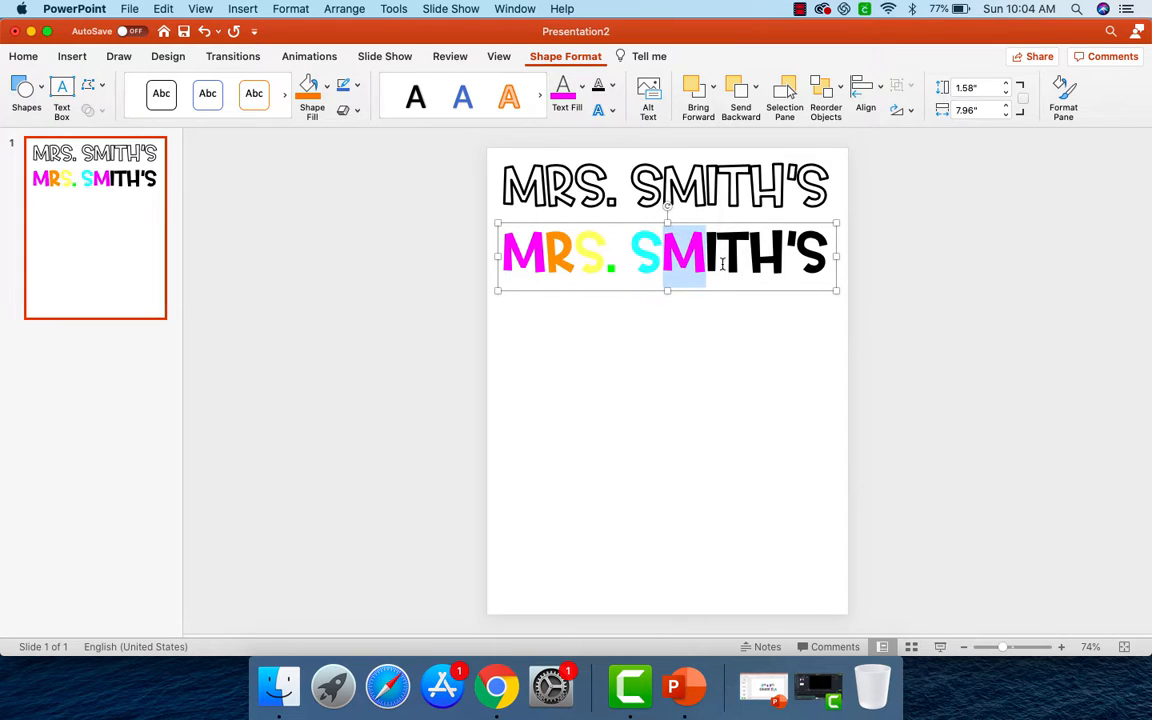
left_click_drag(718, 263, 705, 262)
left_click(577, 88)
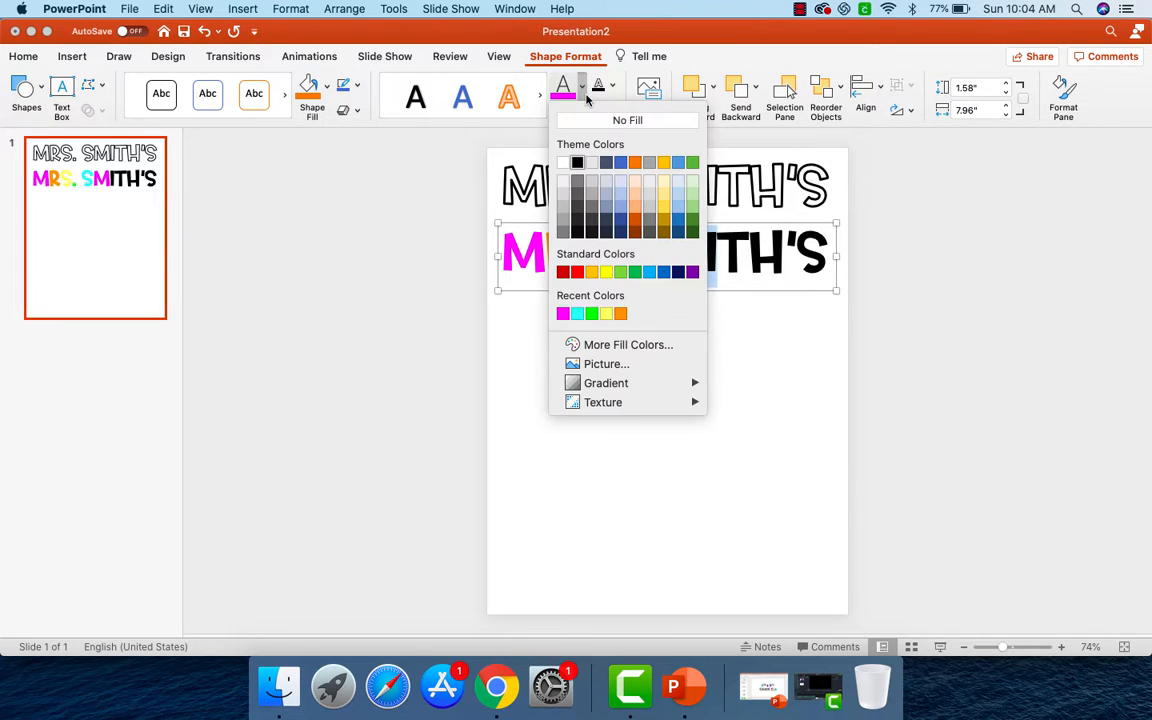
left_click(620, 315)
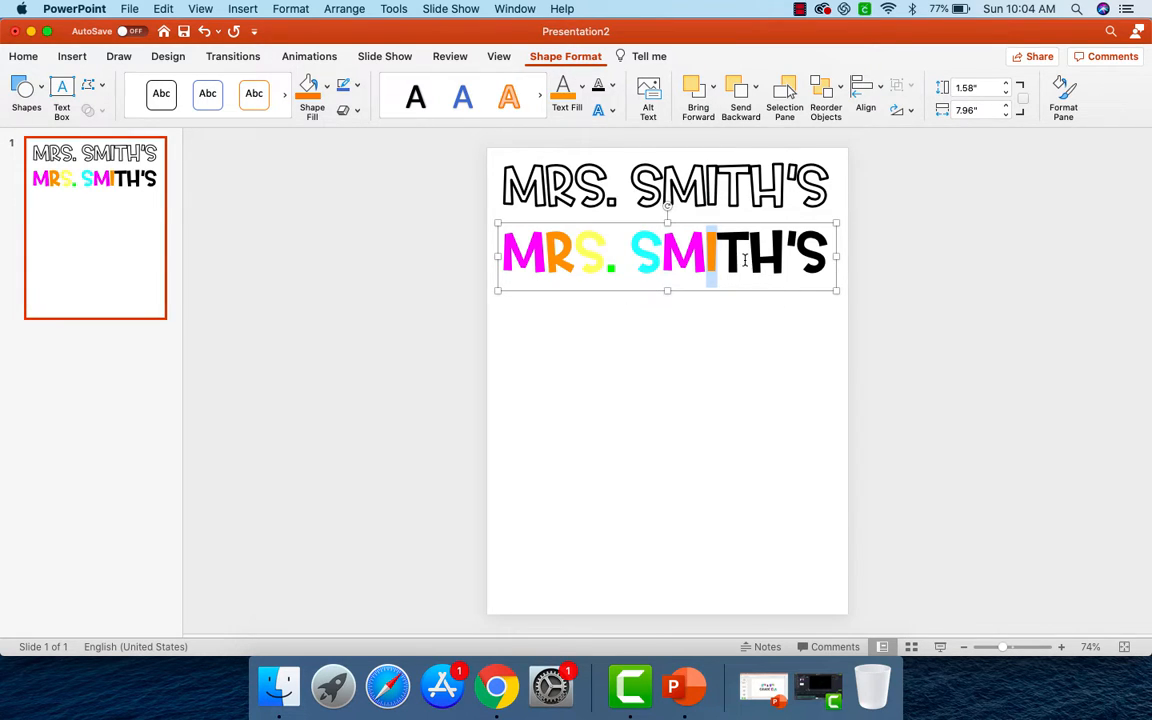
Fill the surname's T with the recent light yellow and its H with the recent green in the lower line.
left_click_drag(744, 261, 727, 260)
left_click(581, 88)
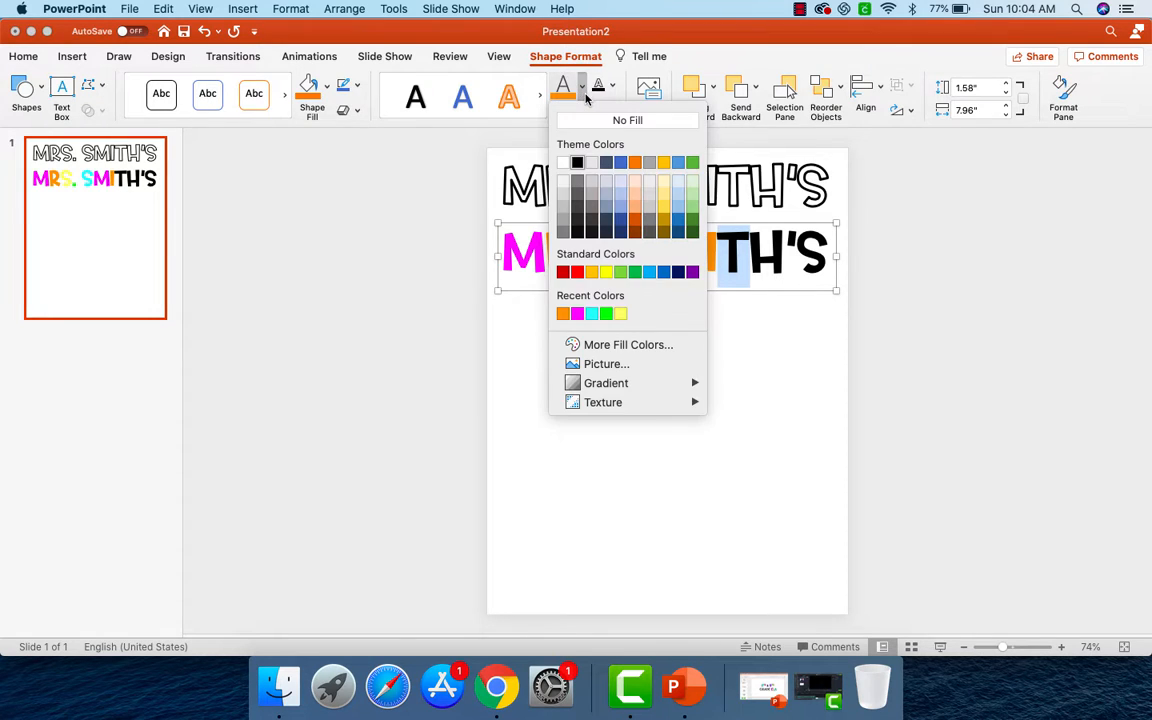
left_click(620, 315)
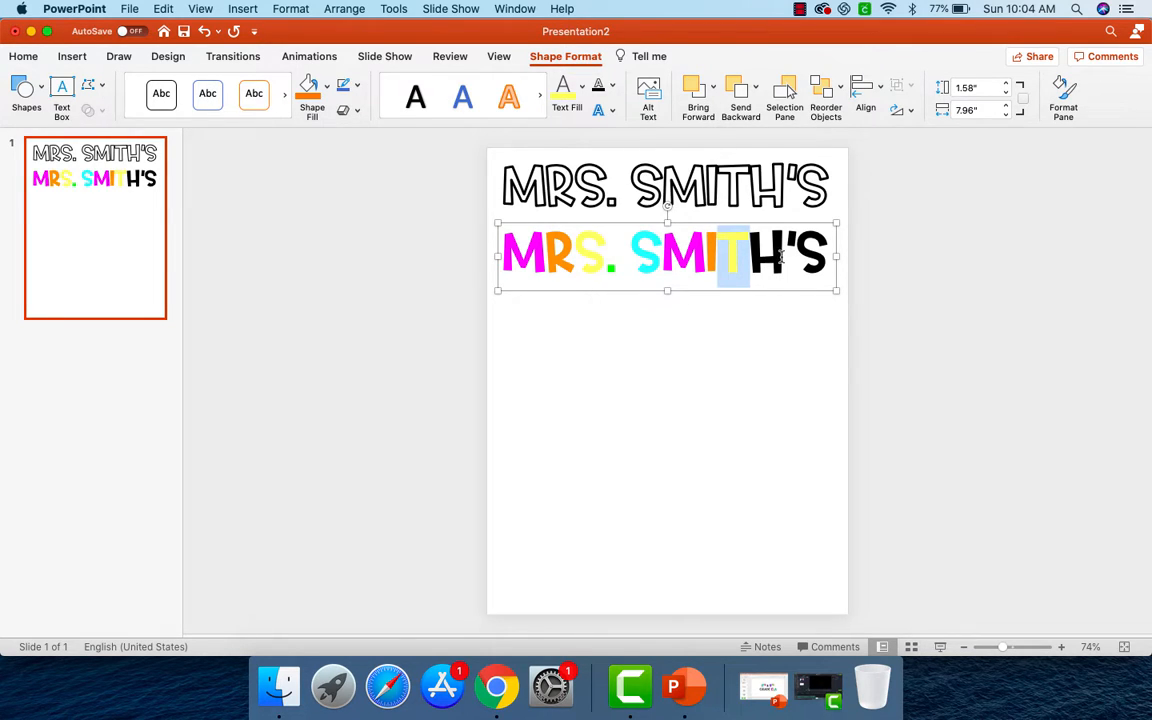
left_click_drag(782, 257, 756, 258)
left_click(581, 88)
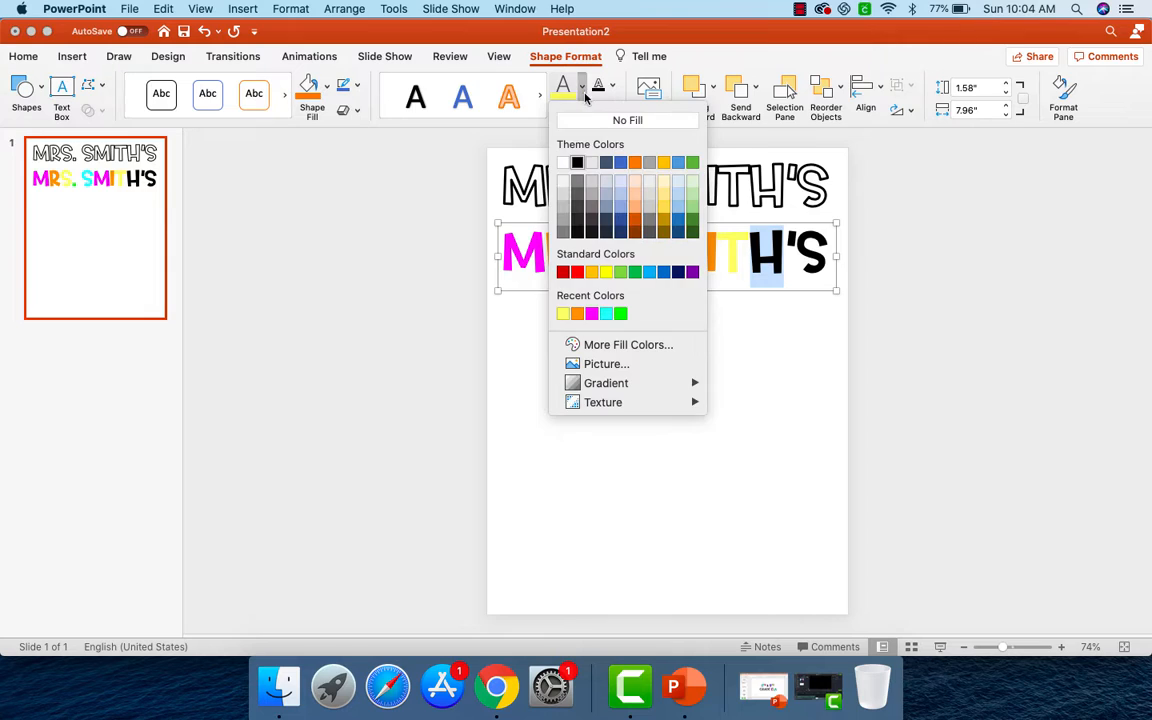
left_click(623, 317)
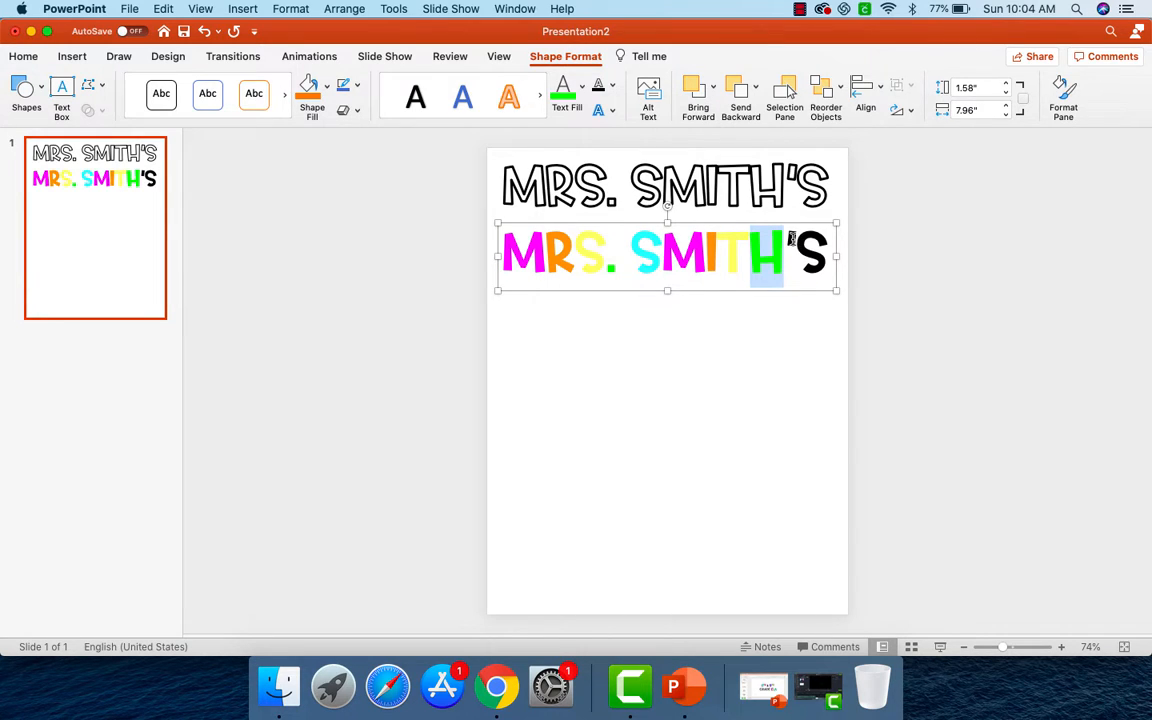
Fill the apostrophe in the lower name line with the recent cyan colour.
left_click_drag(790, 238, 783, 240)
left_click(582, 89)
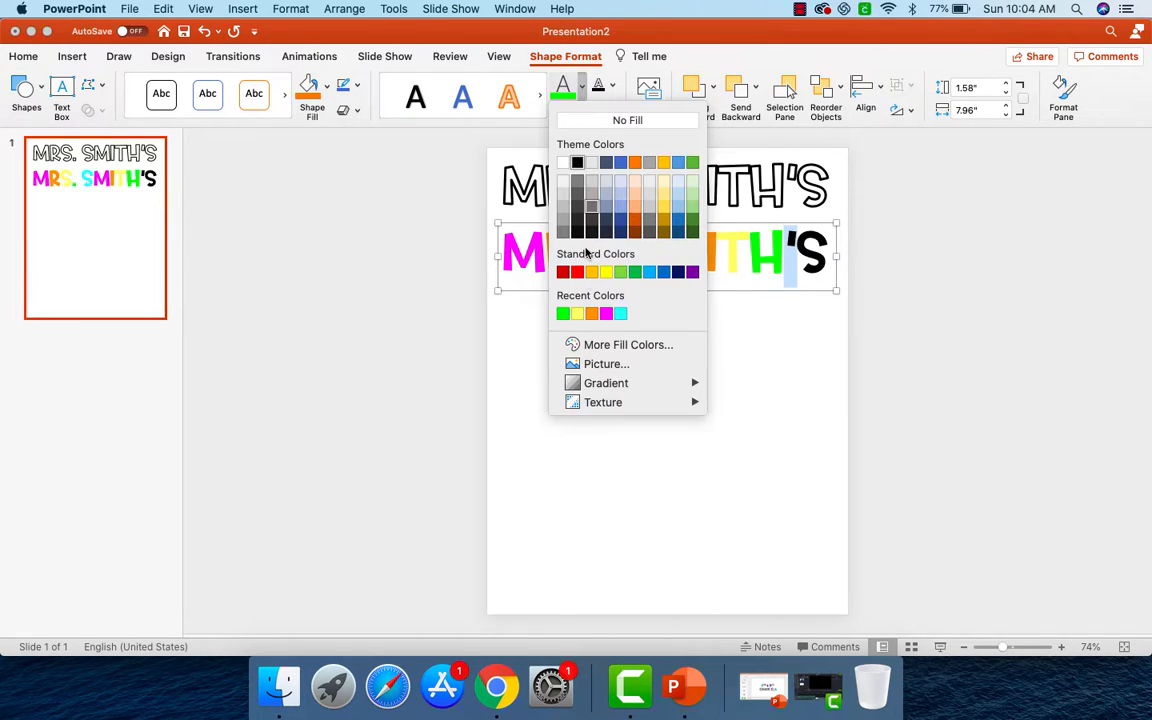
left_click(620, 310)
left_click(830, 257)
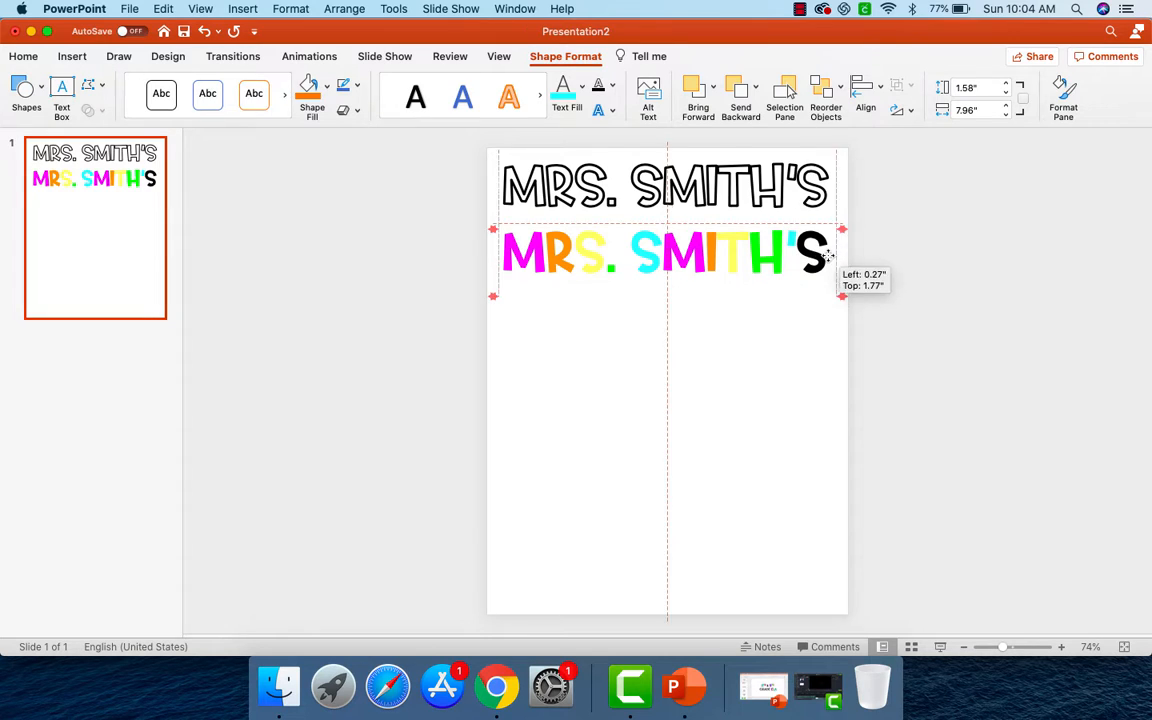
Fill the final S of the lower name line with the recent magenta colour.
left_click(826, 255)
left_click_drag(823, 254, 797, 256)
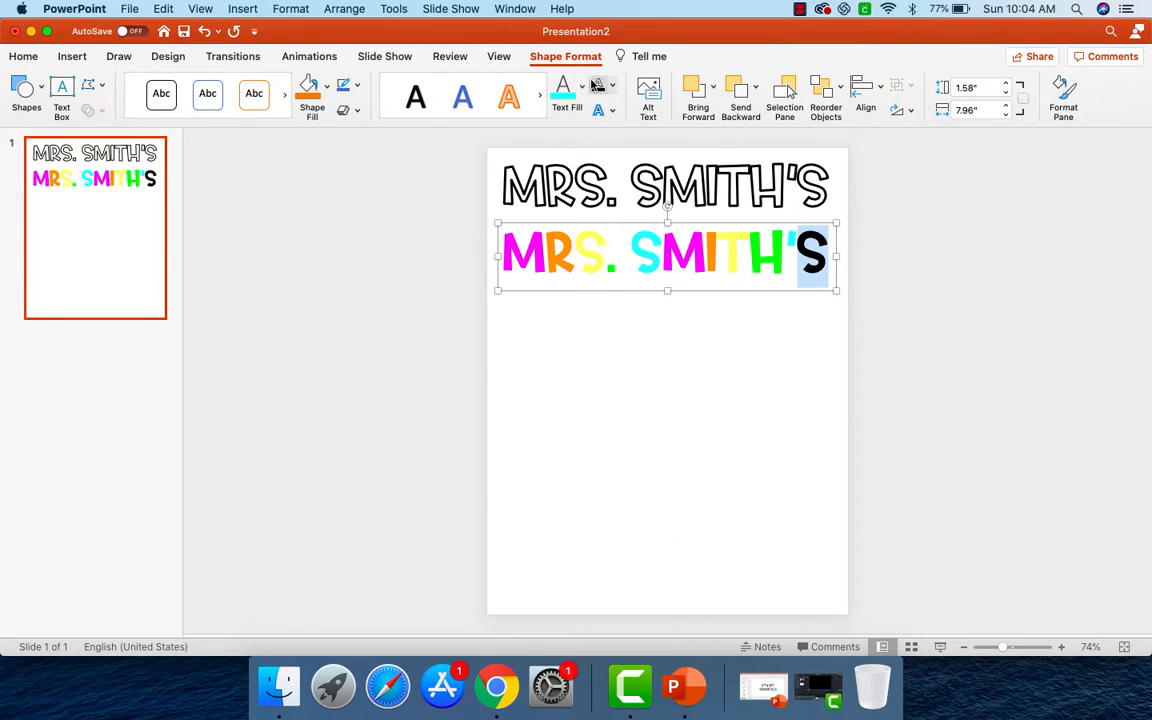
left_click(582, 89)
left_click(620, 313)
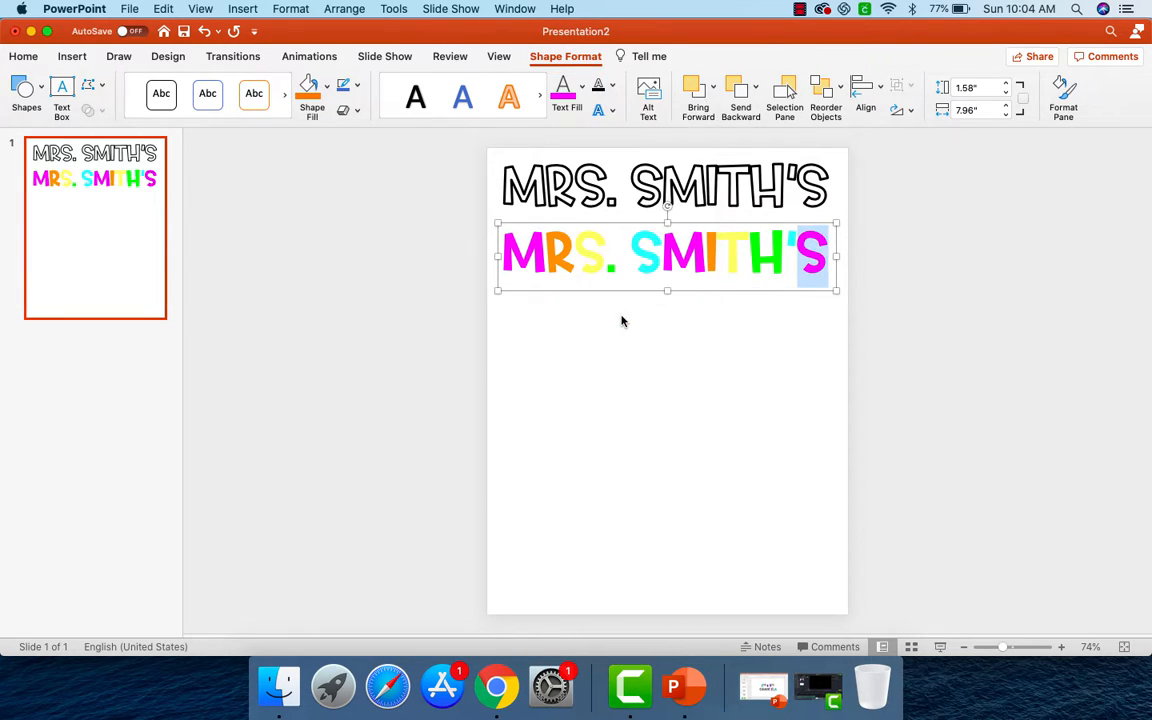
Move the multicoloured name line up so it lies exactly over the outlined name line.
left_click(692, 352)
left_click(576, 252)
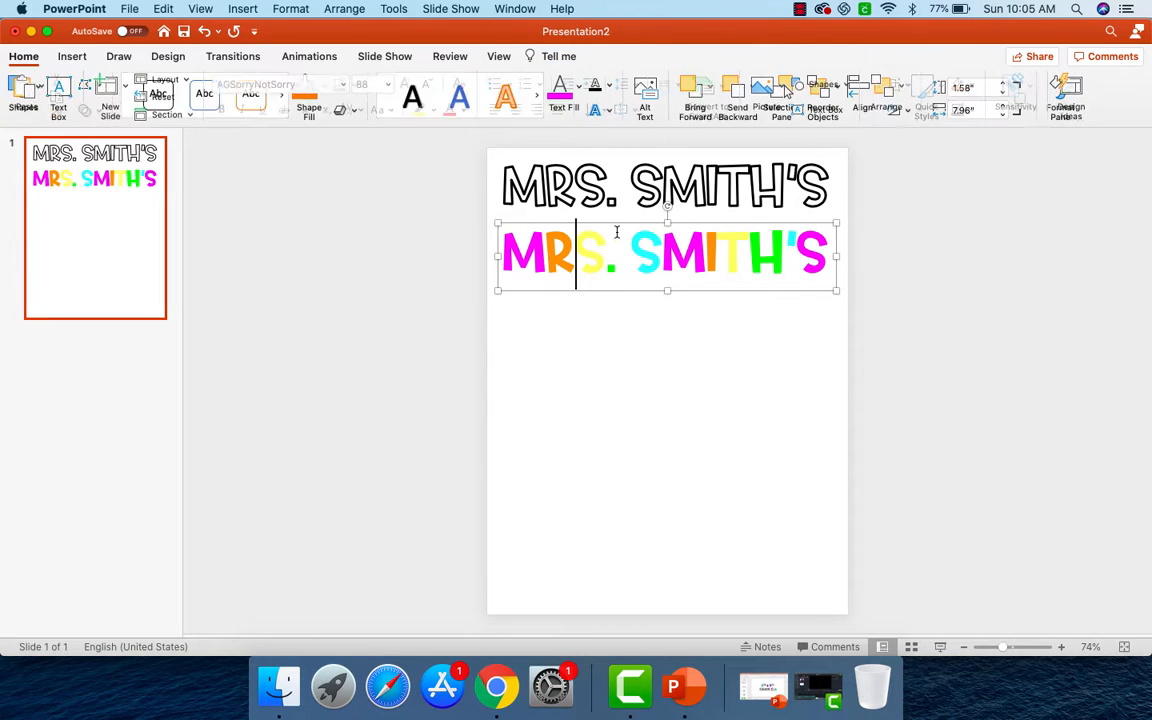
left_click_drag(624, 225, 628, 161)
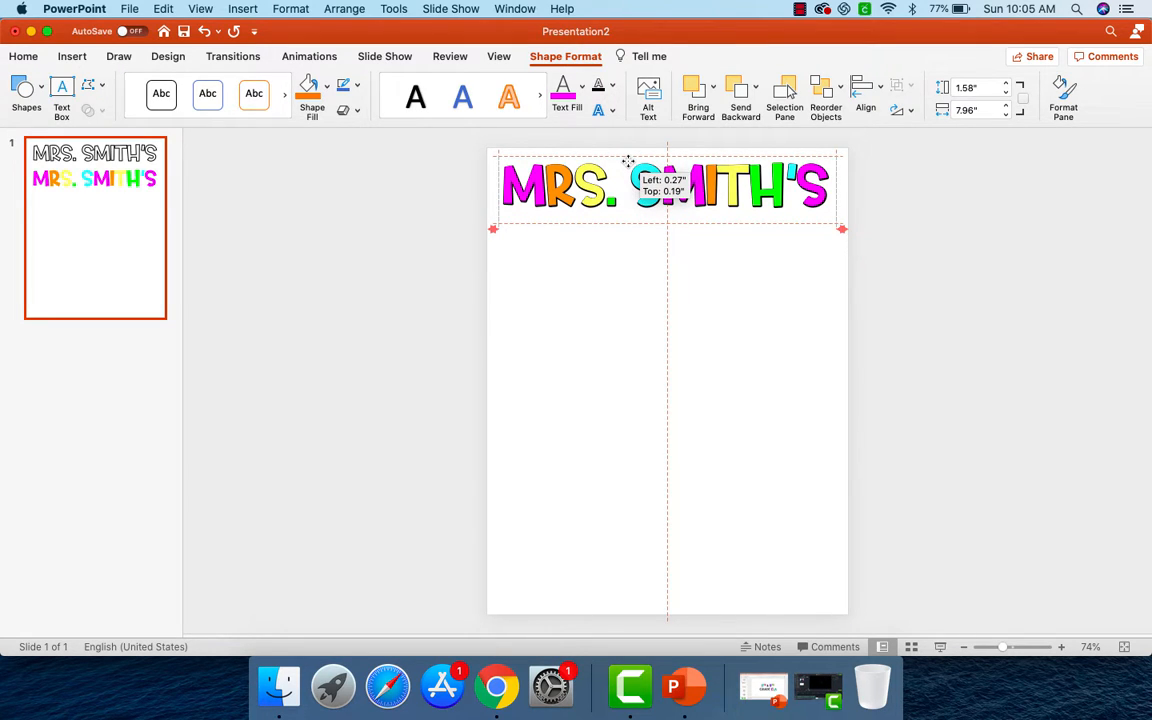
left_click_drag(628, 161, 628, 161)
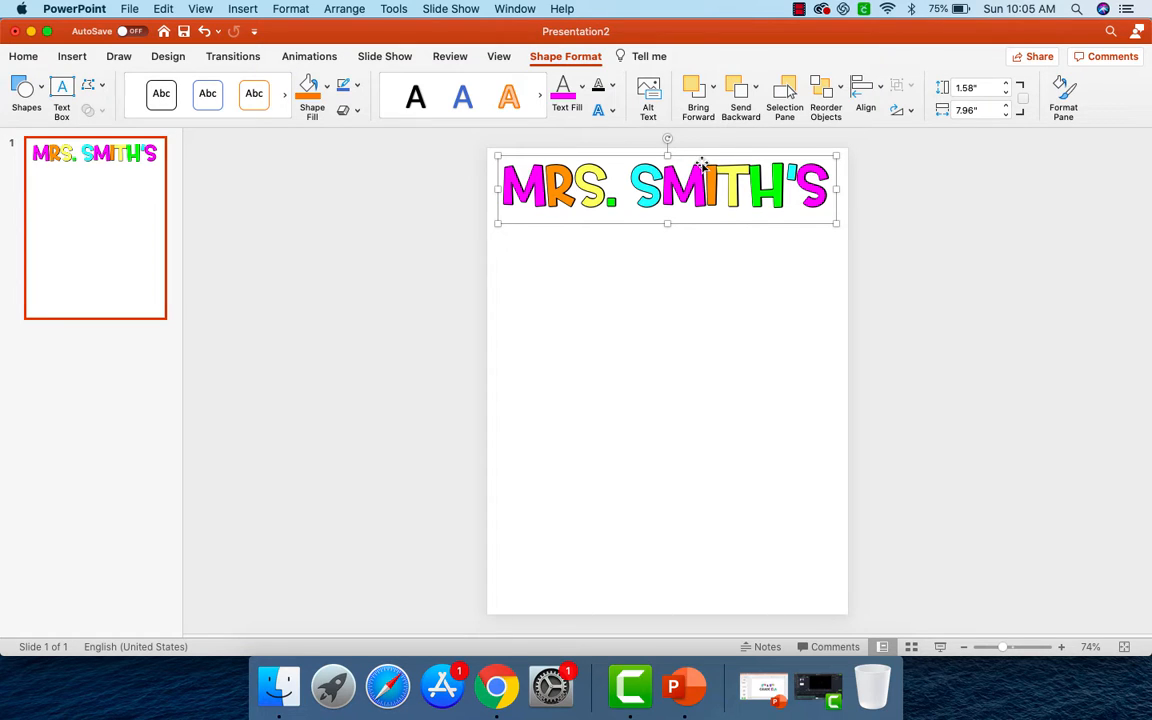
Send the multicoloured name to the back and shift the outlined name slightly right of it for an offset effect.
left_click(757, 95)
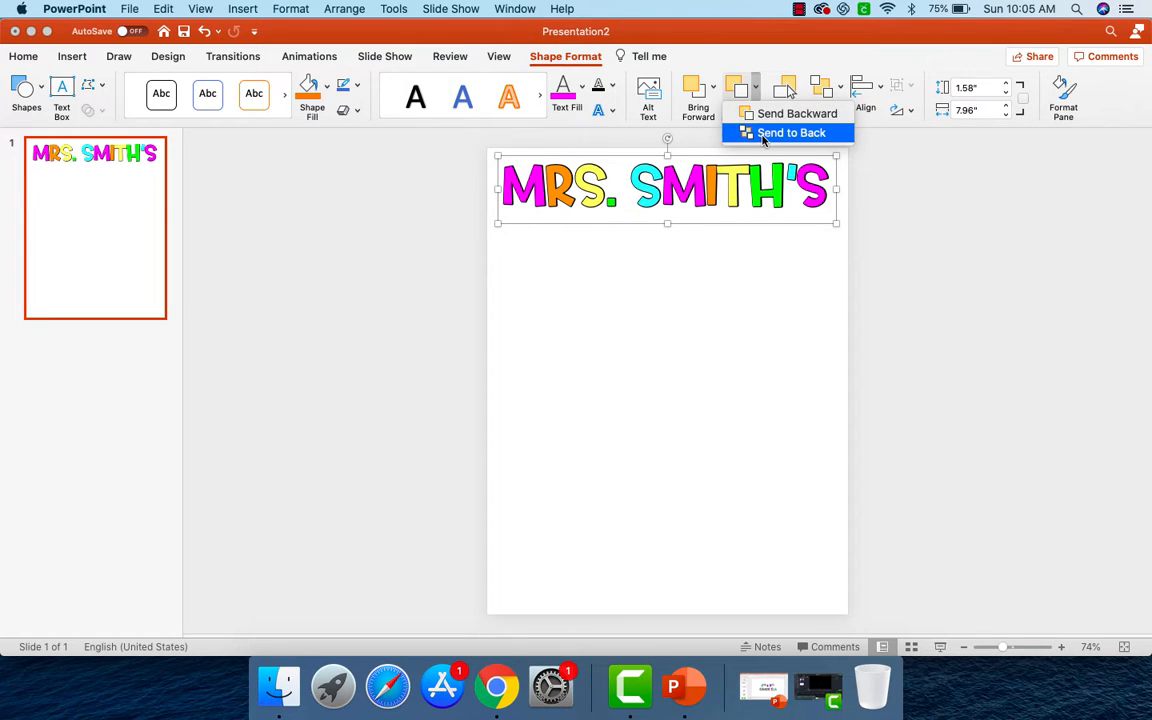
left_click(760, 132)
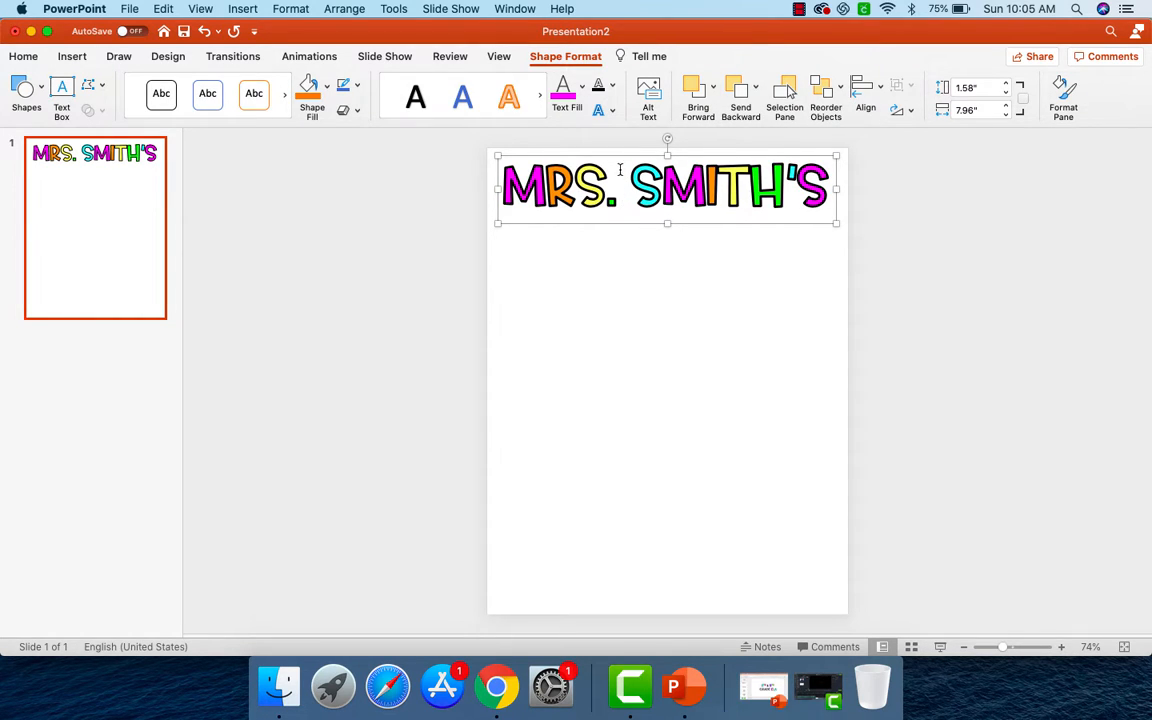
mouse_move(612, 155)
left_mouse_down()
mouse_move(622, 193)
mouse_move(625, 167)
mouse_move(607, 147)
mouse_move(625, 160)
mouse_move(607, 154)
mouse_move(618, 154)
left_mouse_up()
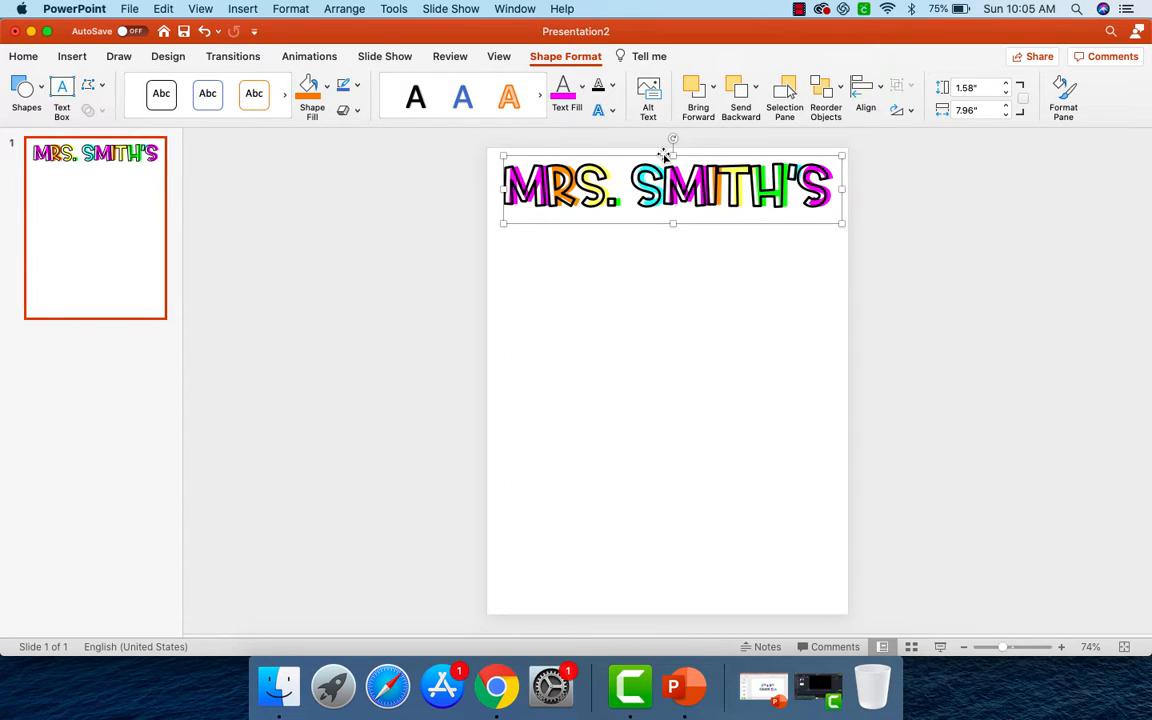
left_click_drag(663, 152, 661, 152)
Add a text box below the name title containing the word "Syllabus".
left_click(61, 93)
left_click(563, 252)
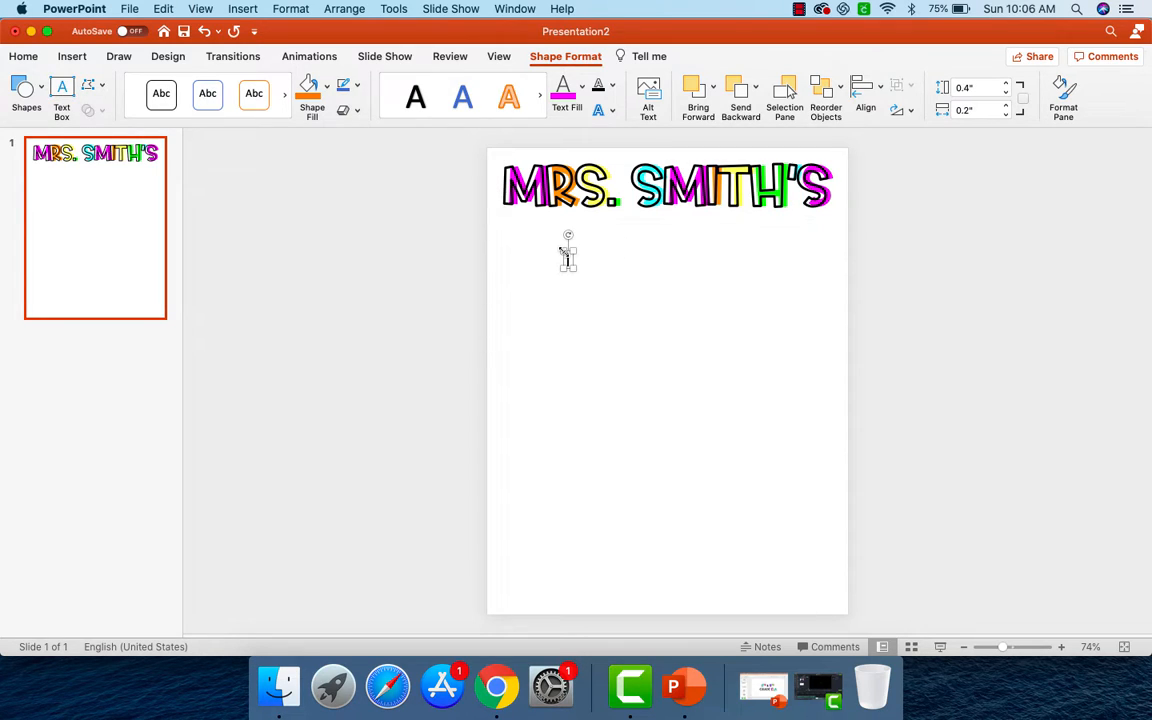
type("Syllabus")
Set the "Syllabus" text in the AGStruggleBus font and make it bold.
left_click_drag(603, 259, 539, 259)
left_click(14, 60)
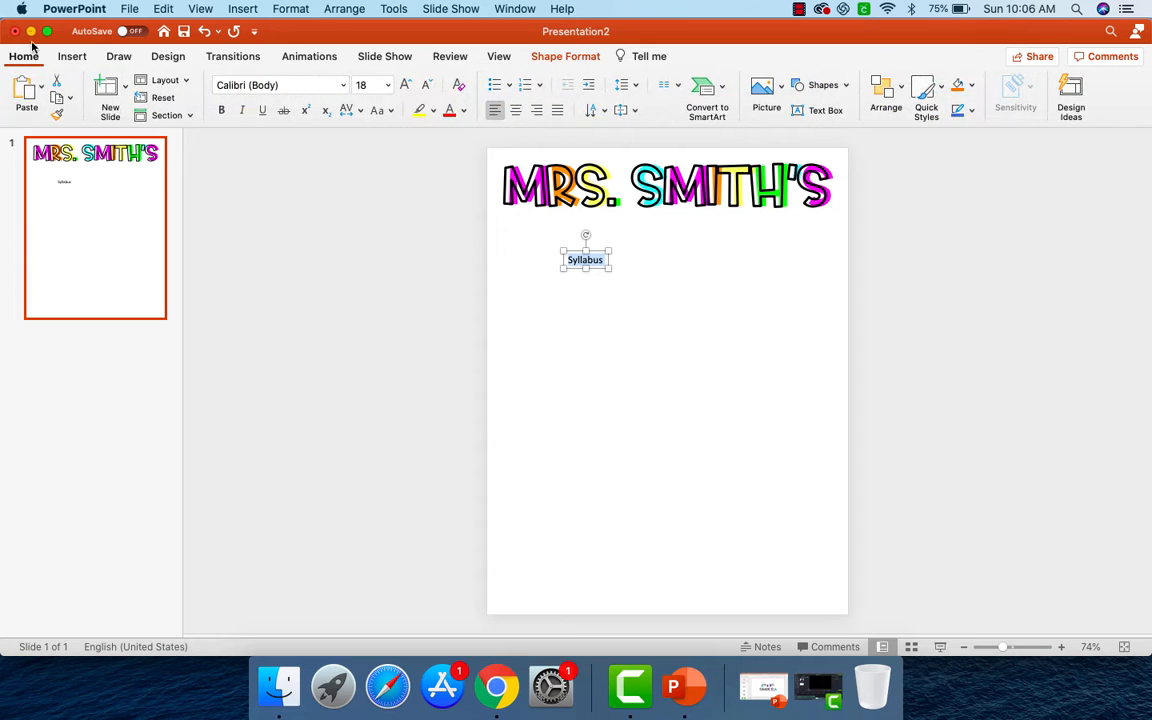
left_click(342, 85)
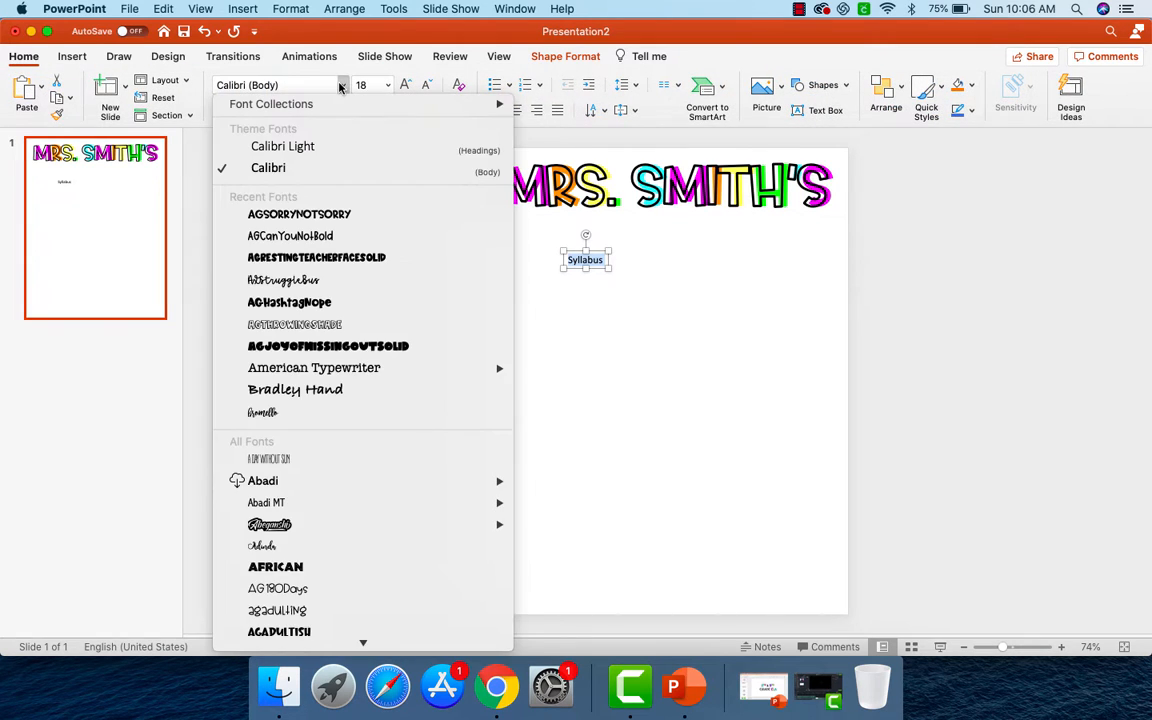
left_click(286, 280)
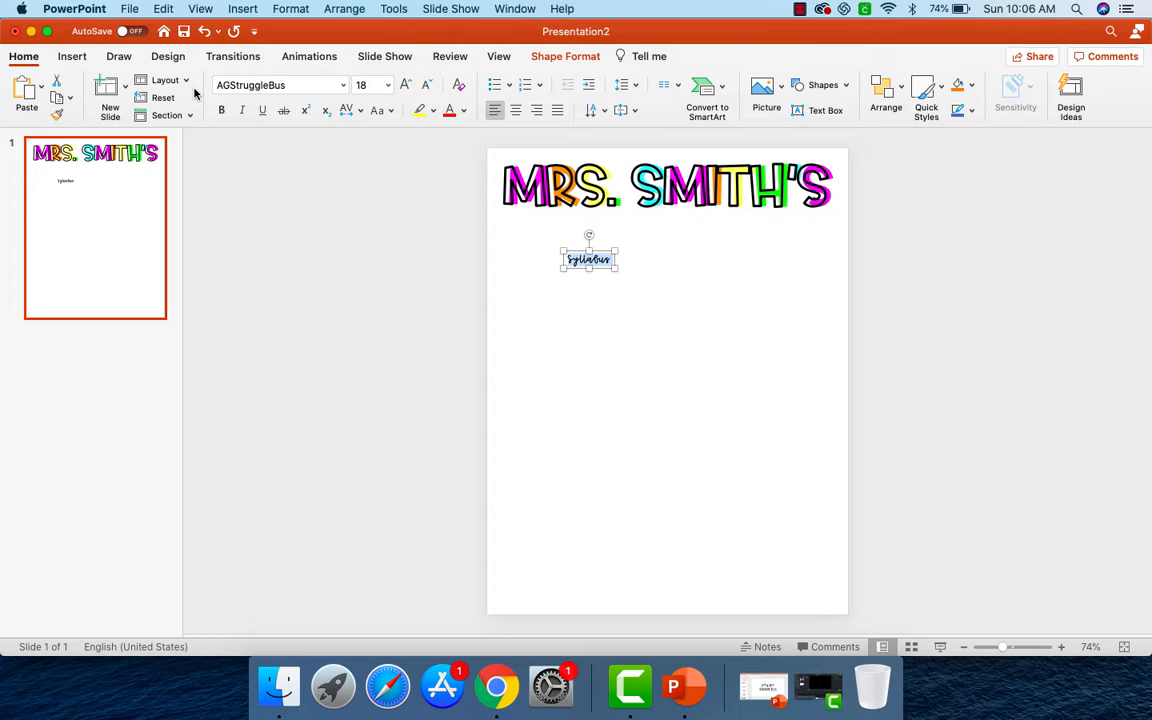
left_click(221, 111)
Enlarge the "Syllabus" text to 96 pt and move it up to overlap the lower edge of the name title.
left_click(407, 85)
left_click(407, 85)
left_click(407, 85)
left_click(407, 85)
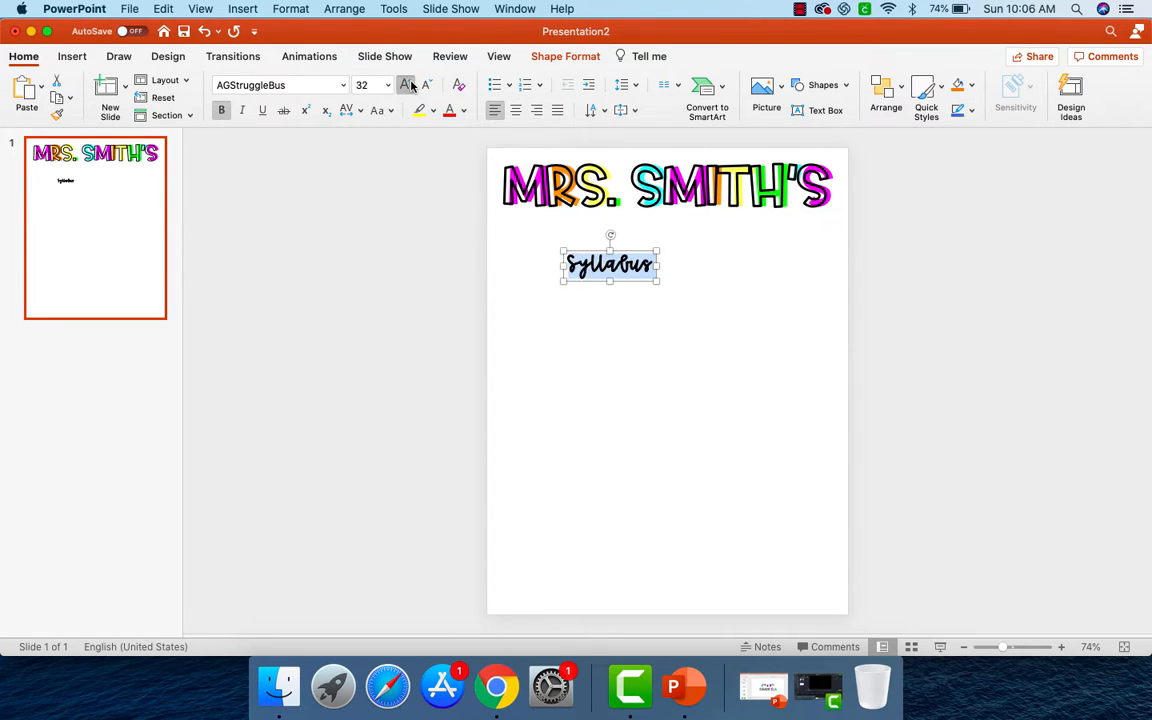
left_click(407, 85)
left_click(407, 85)
left_click(407, 85)
left_click(407, 85)
left_click(407, 85)
left_click(407, 85)
left_click(407, 85)
left_click(407, 85)
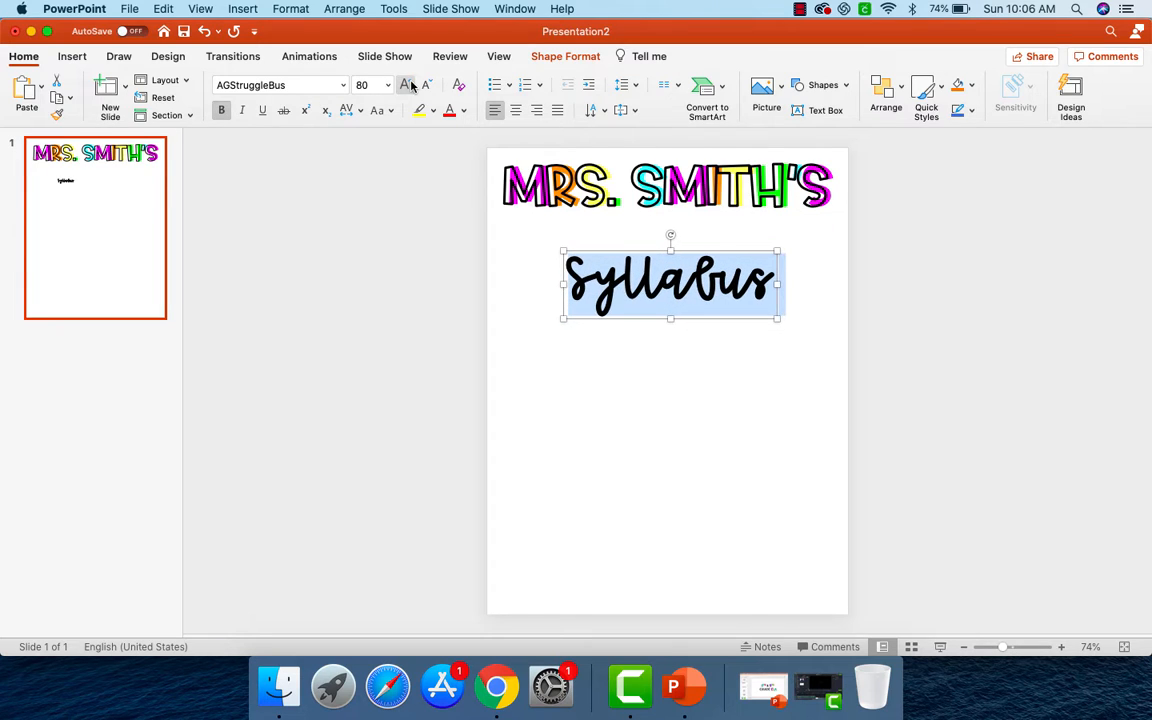
left_click(407, 85)
left_click(407, 85)
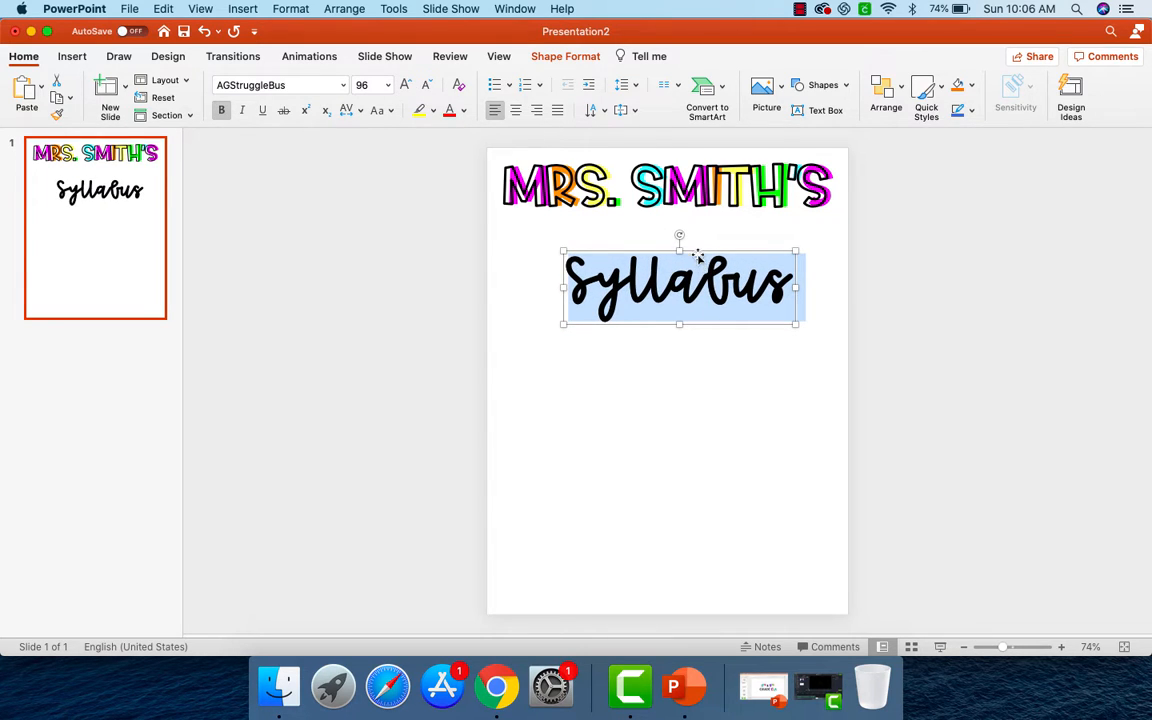
left_click_drag(694, 250, 689, 191)
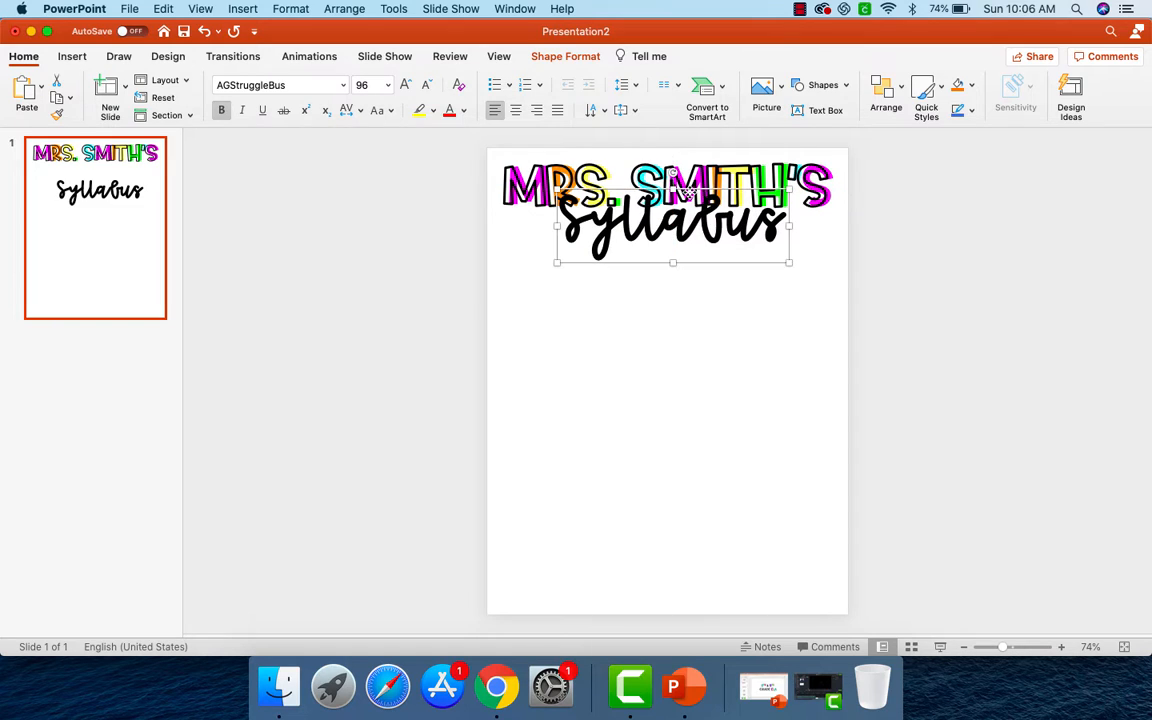
left_click(713, 386)
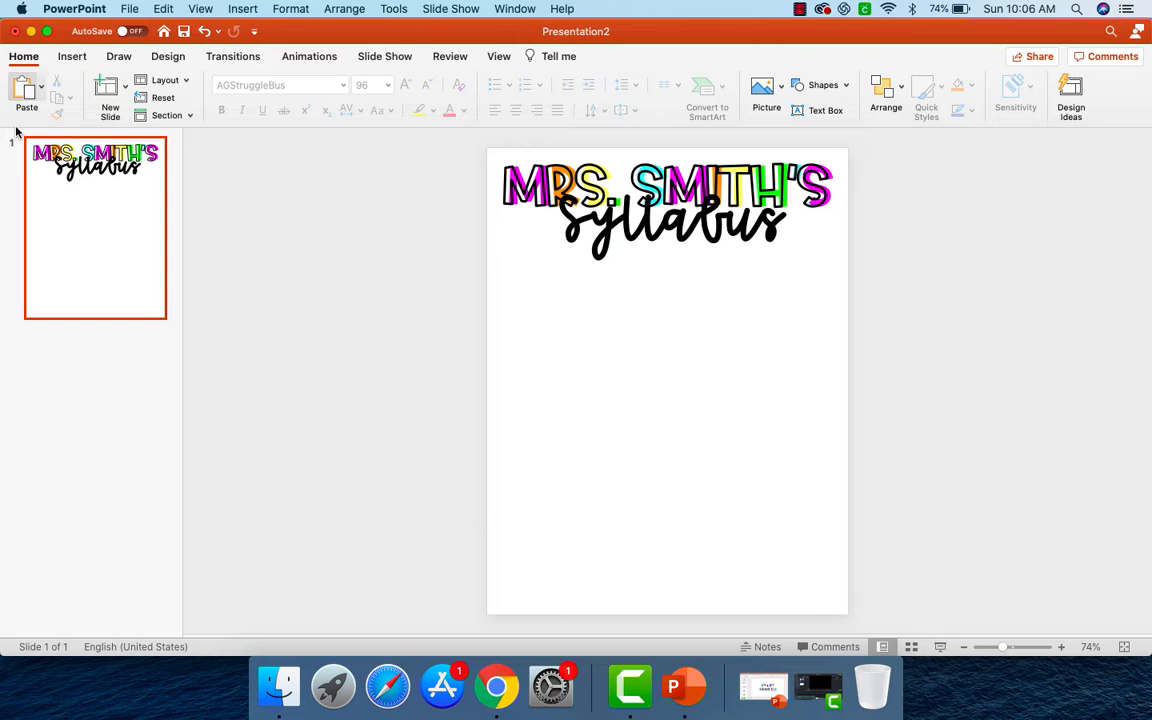
Look at the finished syllabus example in Presentation1 and return to Presentation2.
left_click(31, 32)
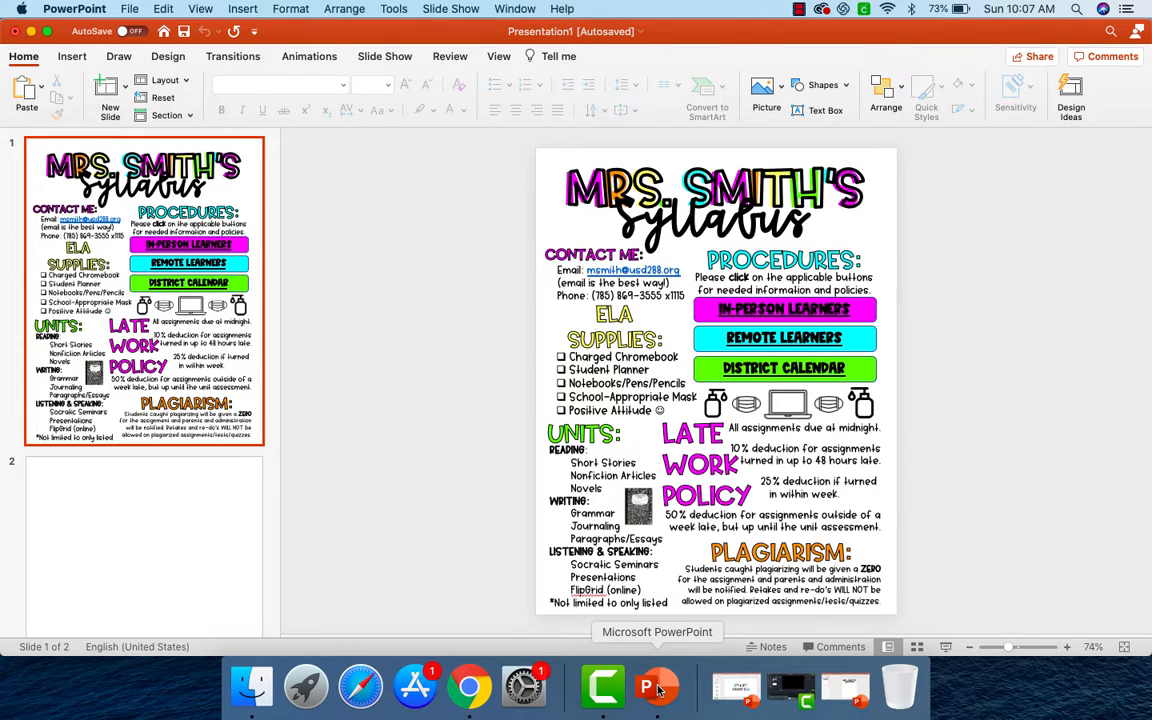
left_click(838, 692)
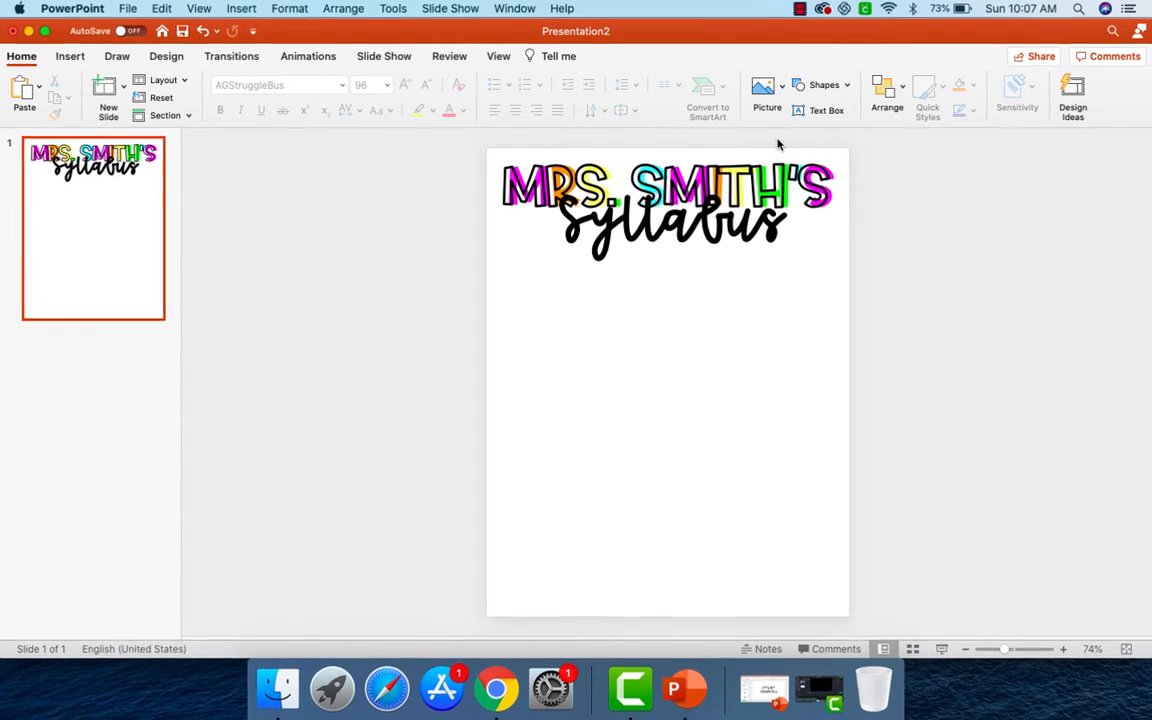
Draw a rounded rectangle about 4.63" wide and 0.68" high below the title's right half and fill it with the recent magenta.
left_click(824, 85)
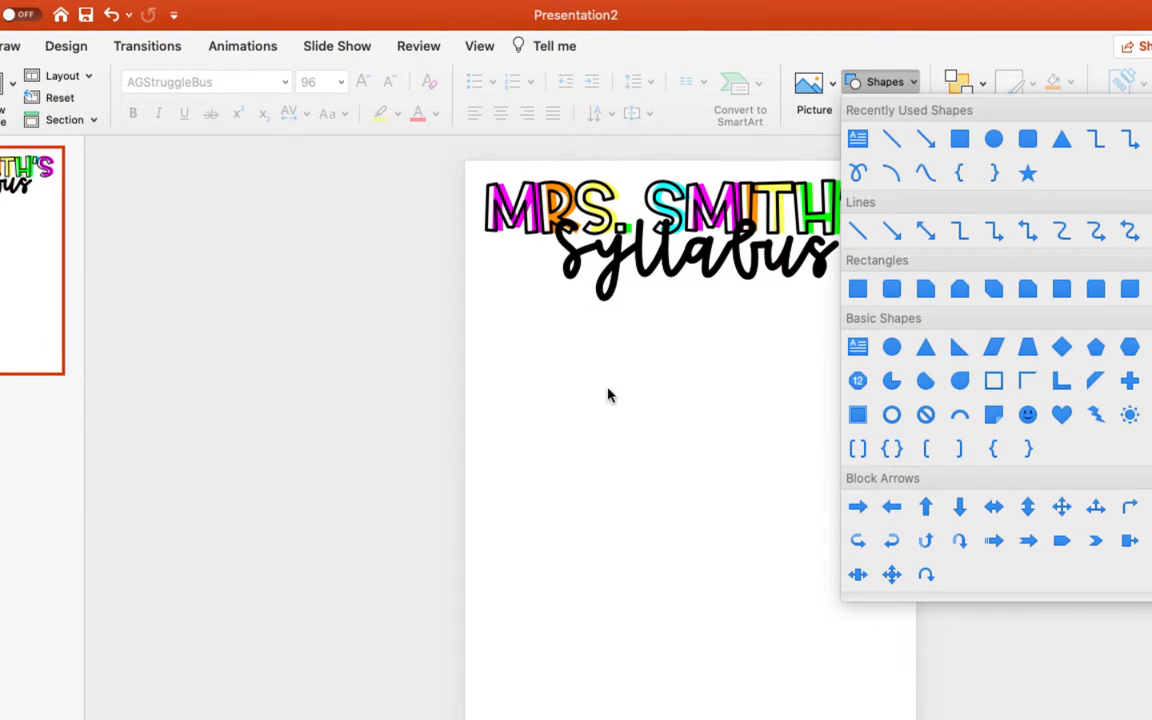
left_click(891, 289)
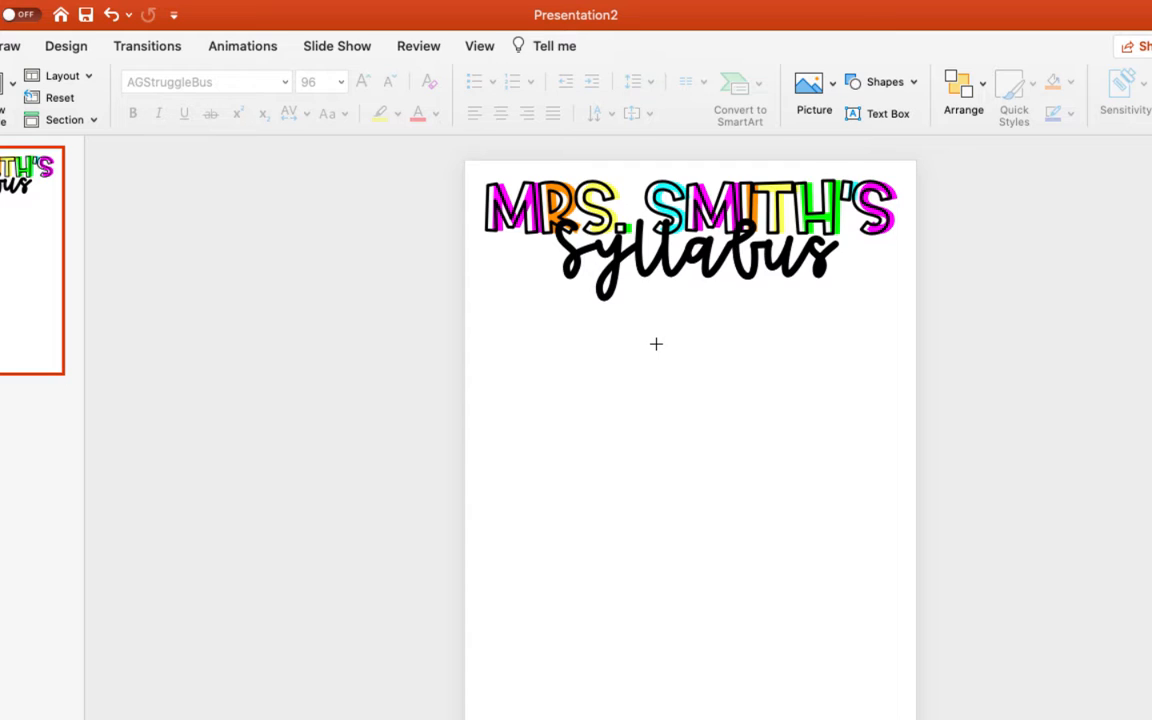
left_click_drag(656, 343, 900, 378)
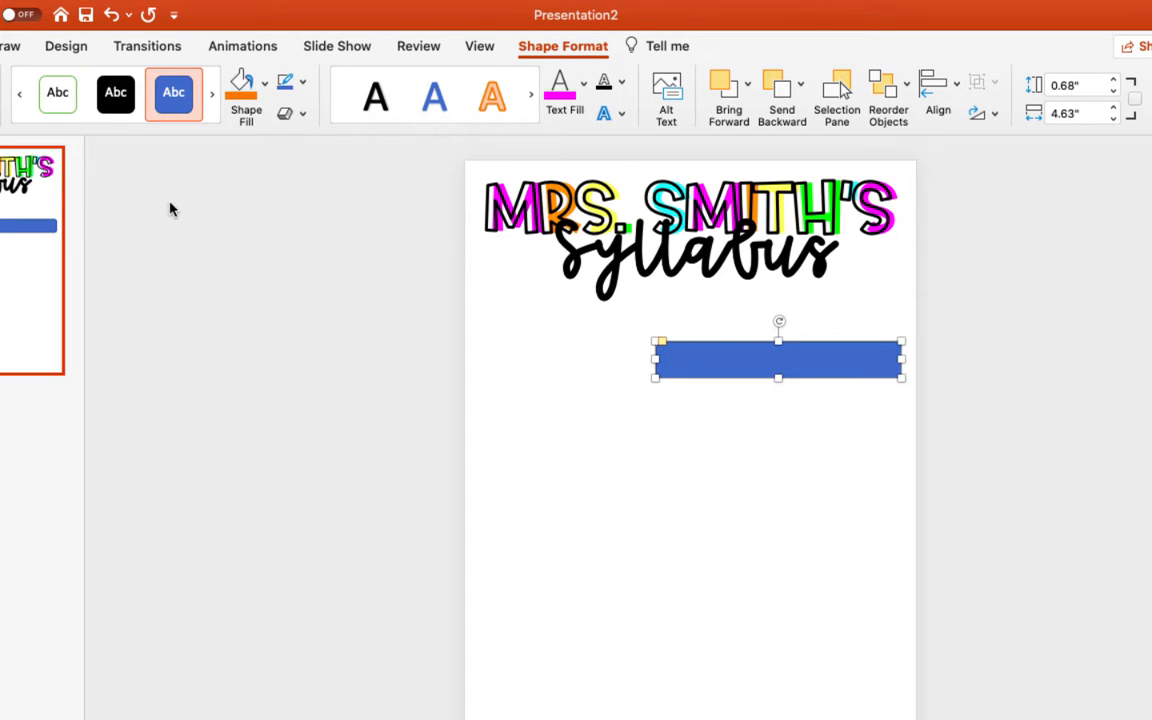
left_click(265, 88)
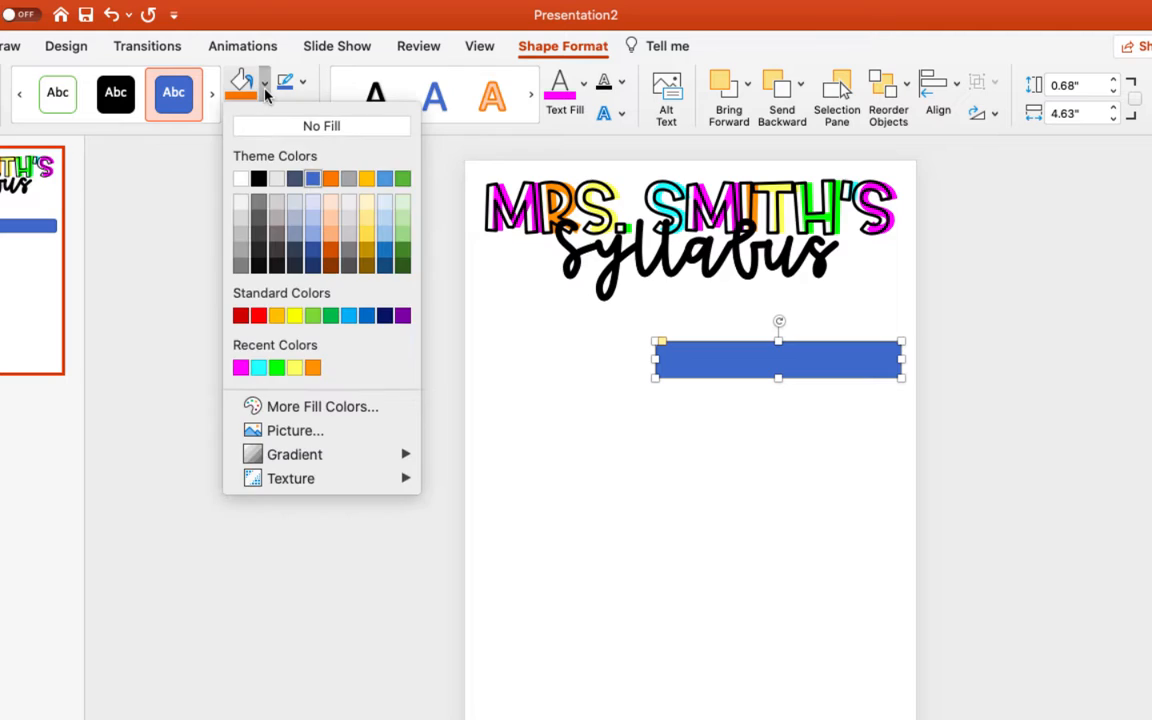
left_click(240, 368)
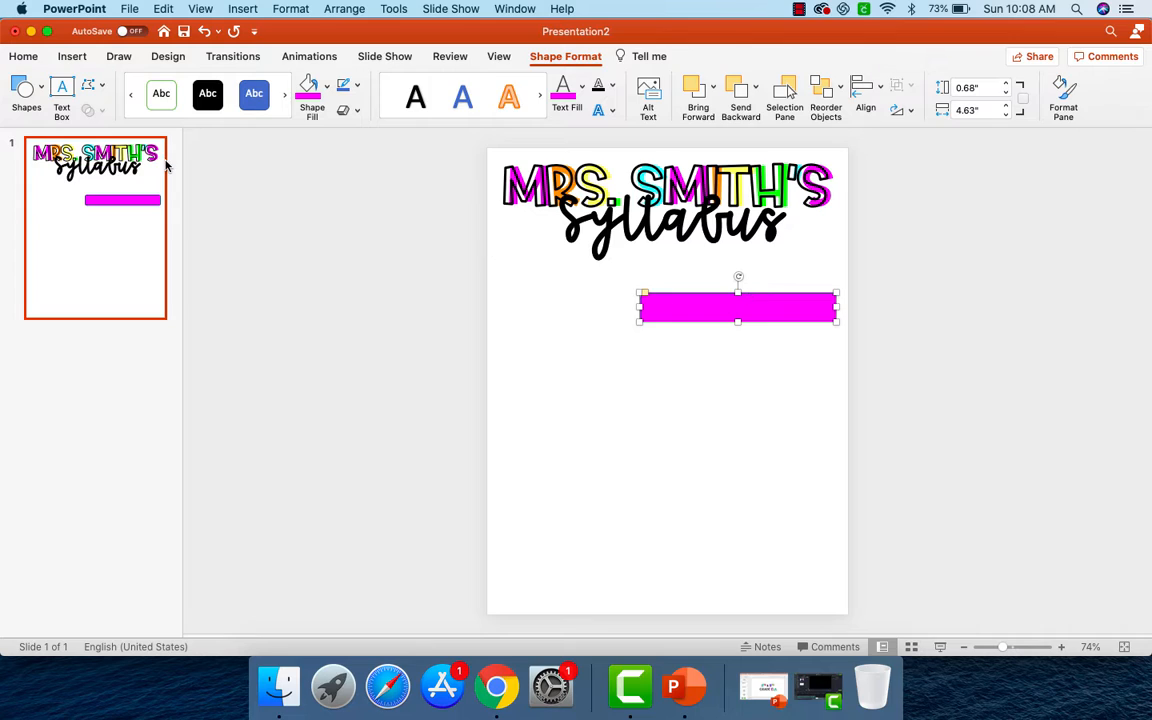
Label the magenta rectangle "In-Person Learners".
left_click(61, 92)
left_click(736, 309)
type("In-Person Learners")
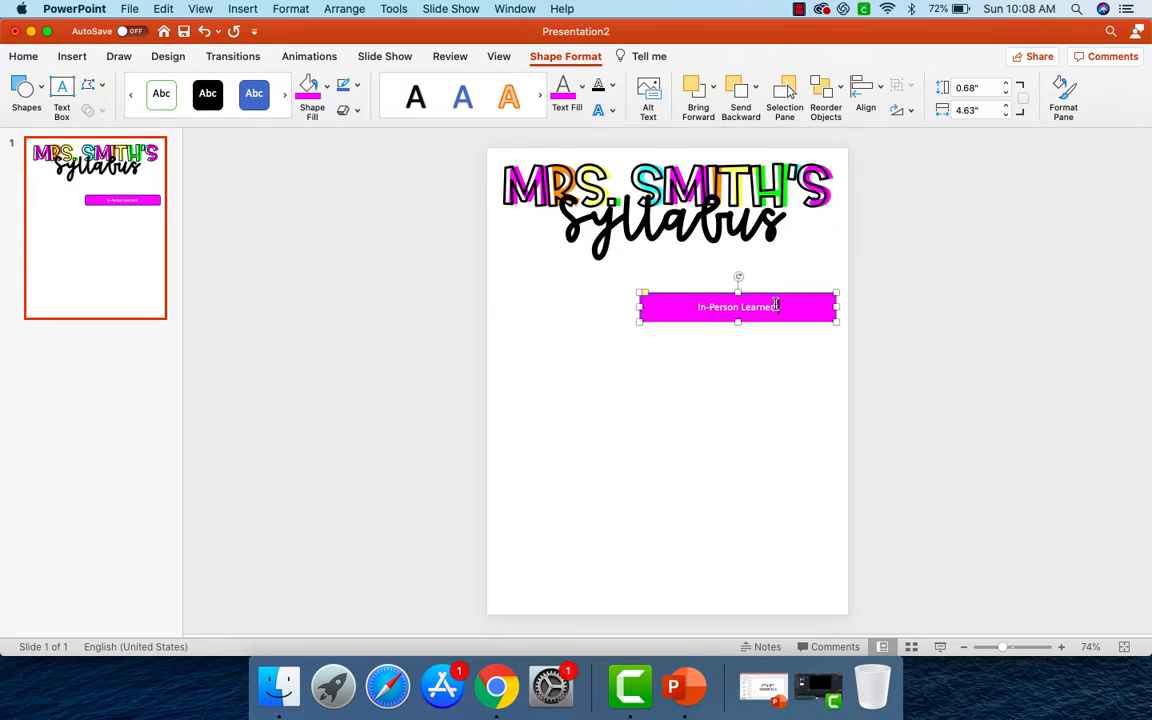
Set the "In-Person Learners" label in the AGRestingTeacherFaceSolid font and colour its text black.
left_click_drag(778, 308, 700, 305)
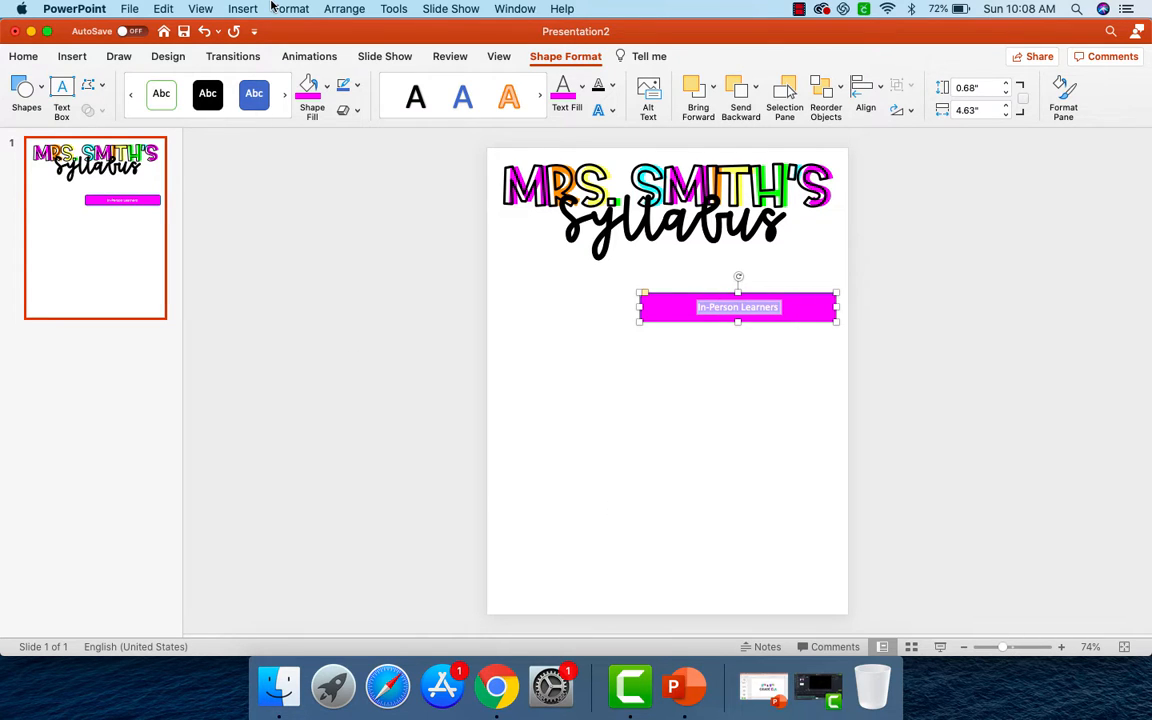
left_click(22, 57)
left_click(341, 86)
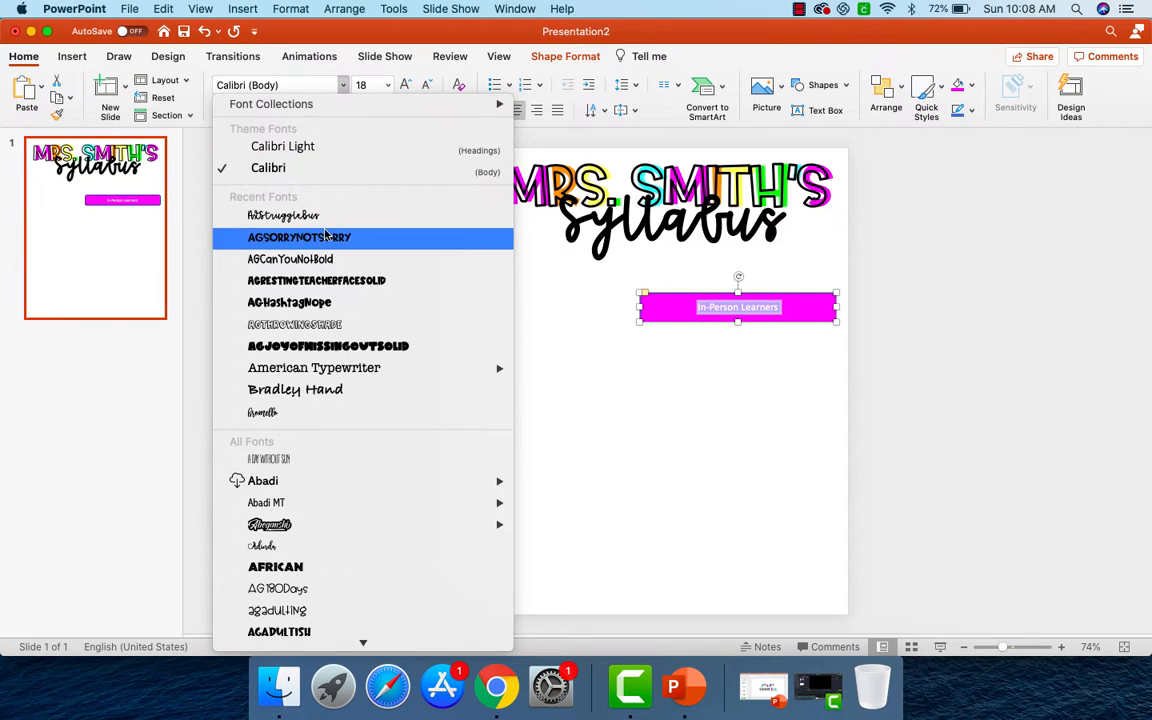
left_click(326, 281)
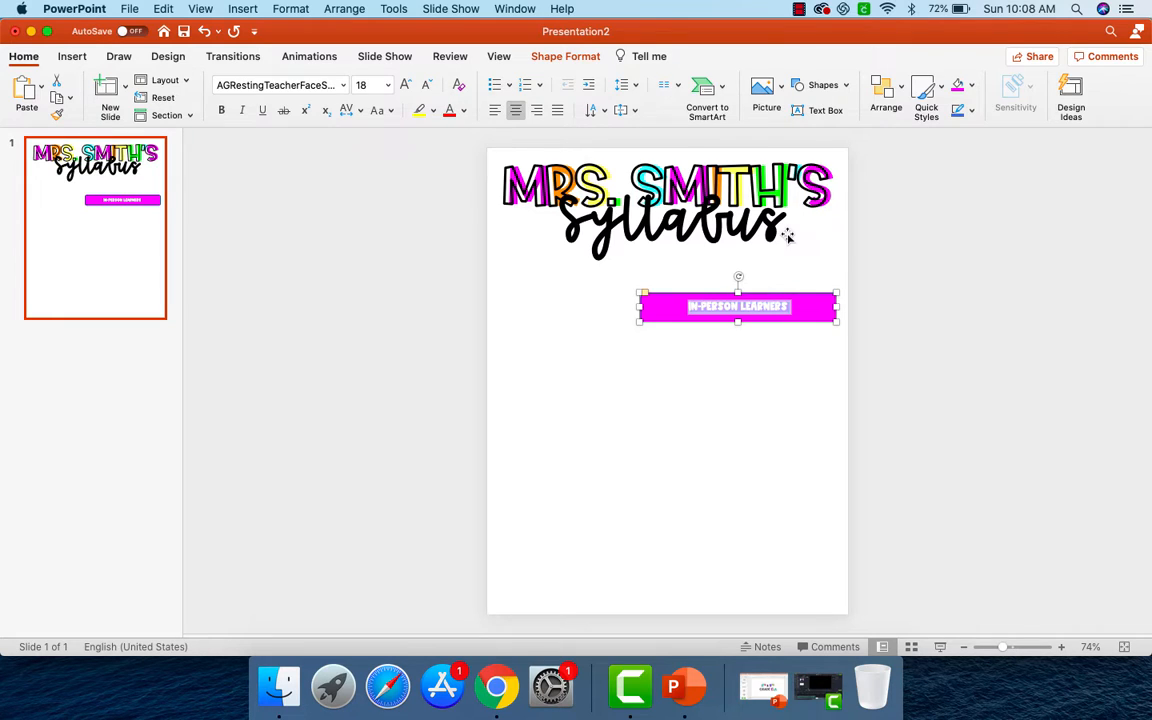
left_click(463, 112)
left_click(468, 152)
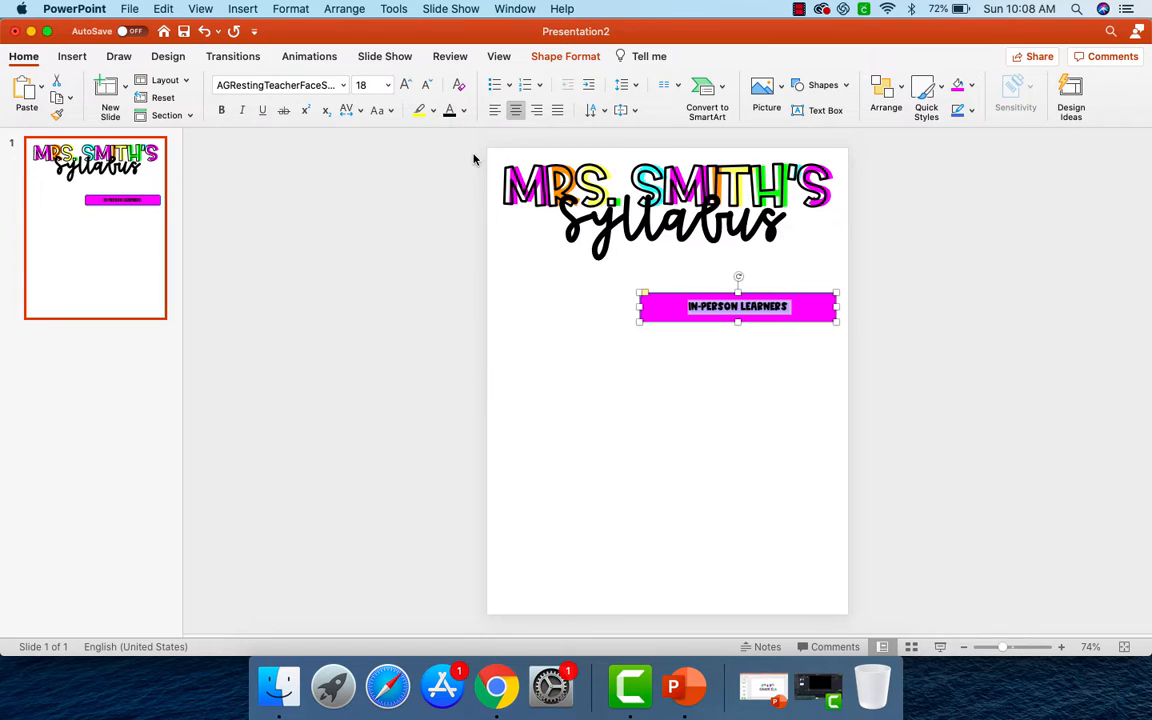
Enlarge the "In-Person Learners" label to 32 pt.
left_click(405, 85)
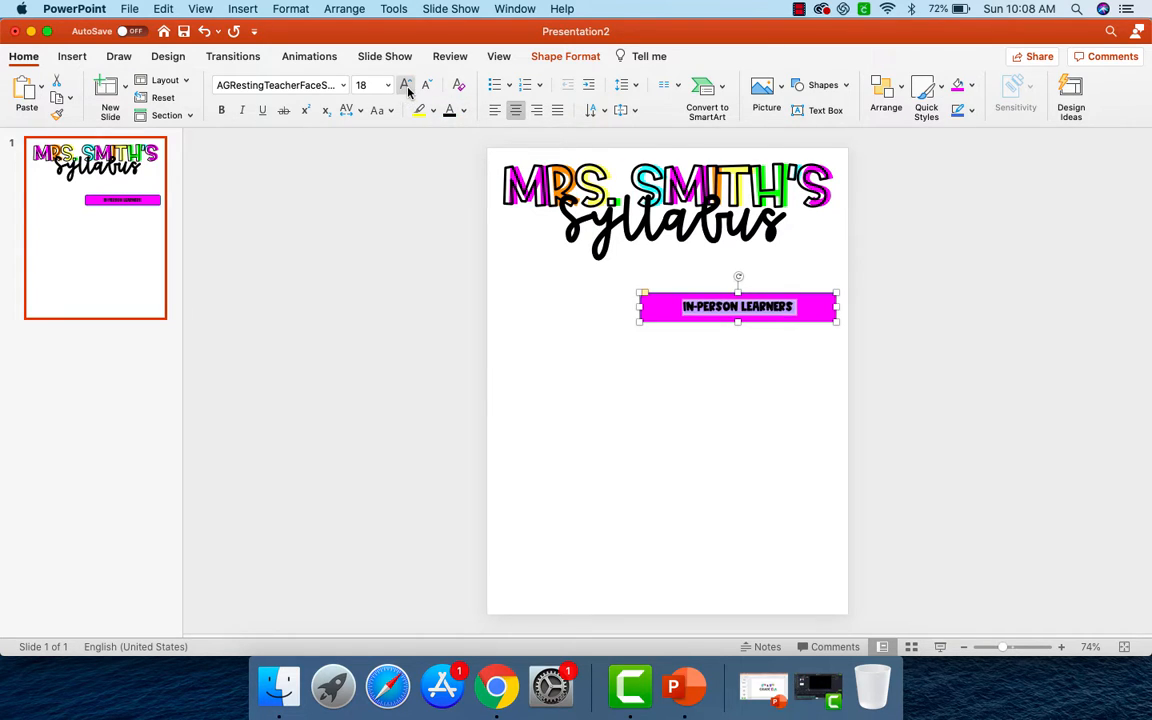
left_click(405, 85)
left_click(405, 85)
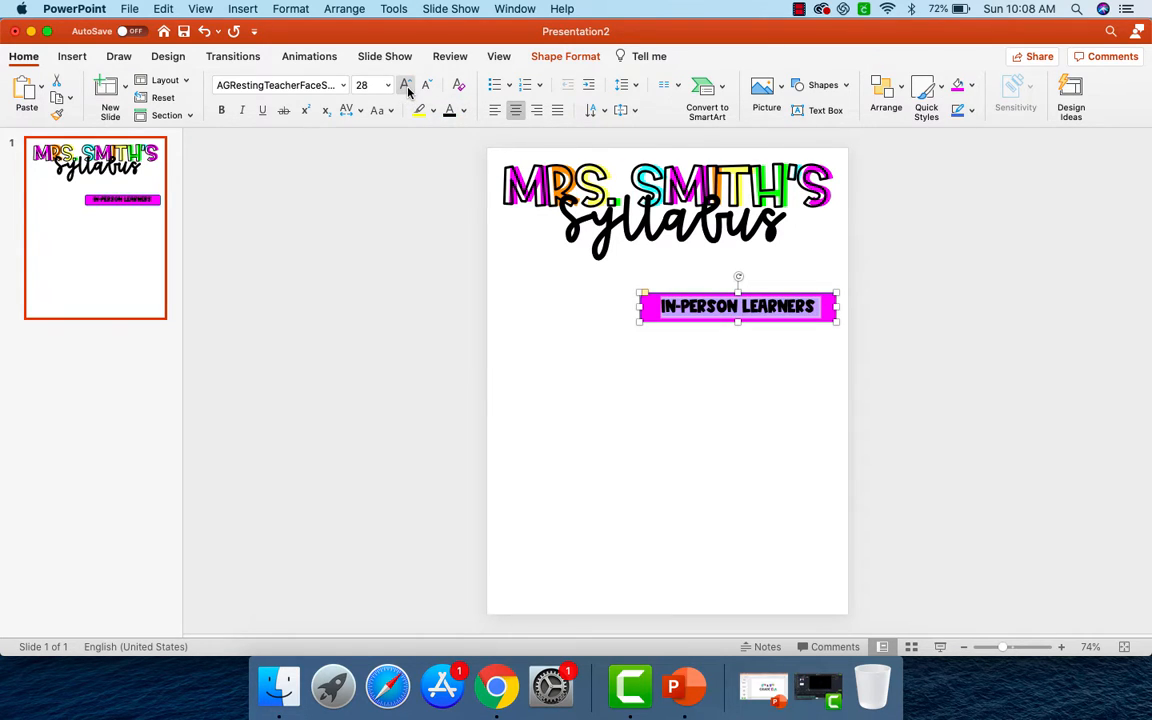
left_click(405, 85)
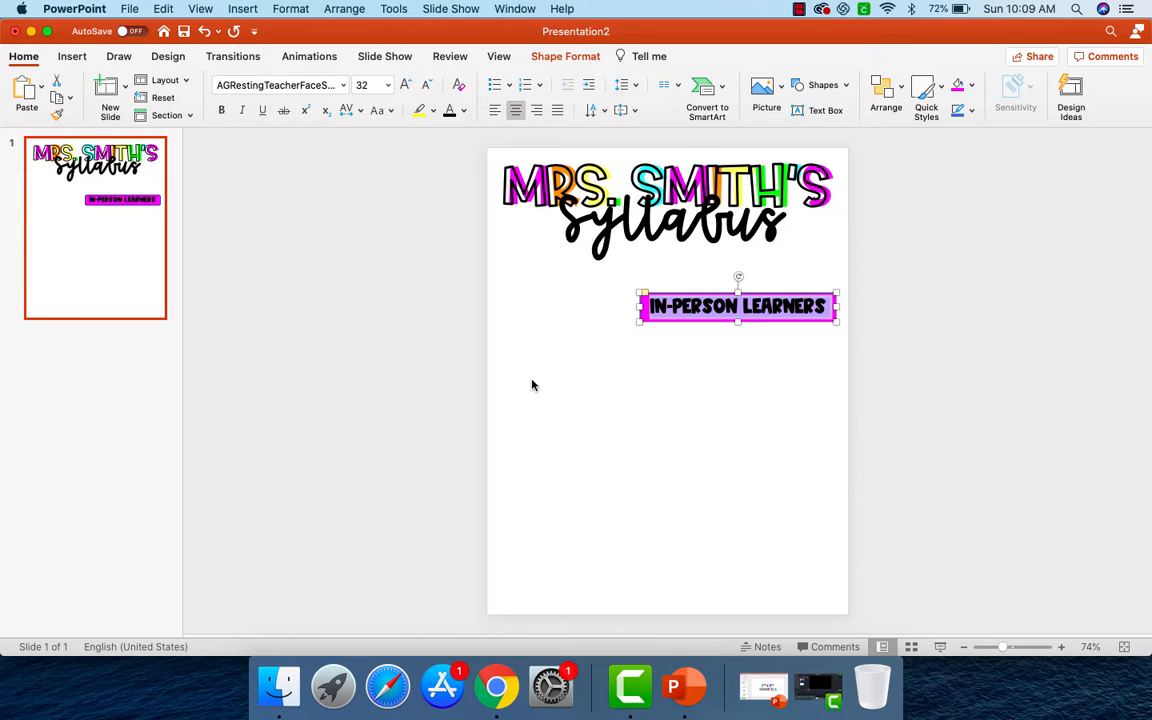
Switch to Chrome and copy the web address of the Guidelines_for_Central_Heights_Schools.pdf document.
left_click(497, 686)
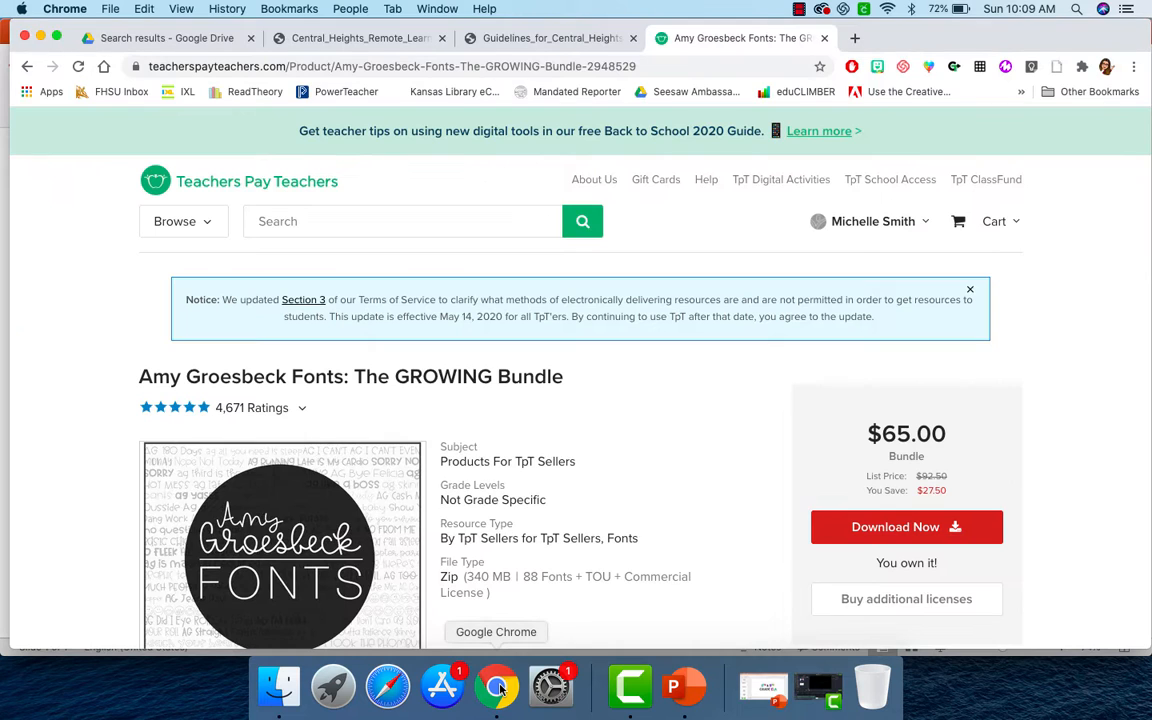
left_click(308, 42)
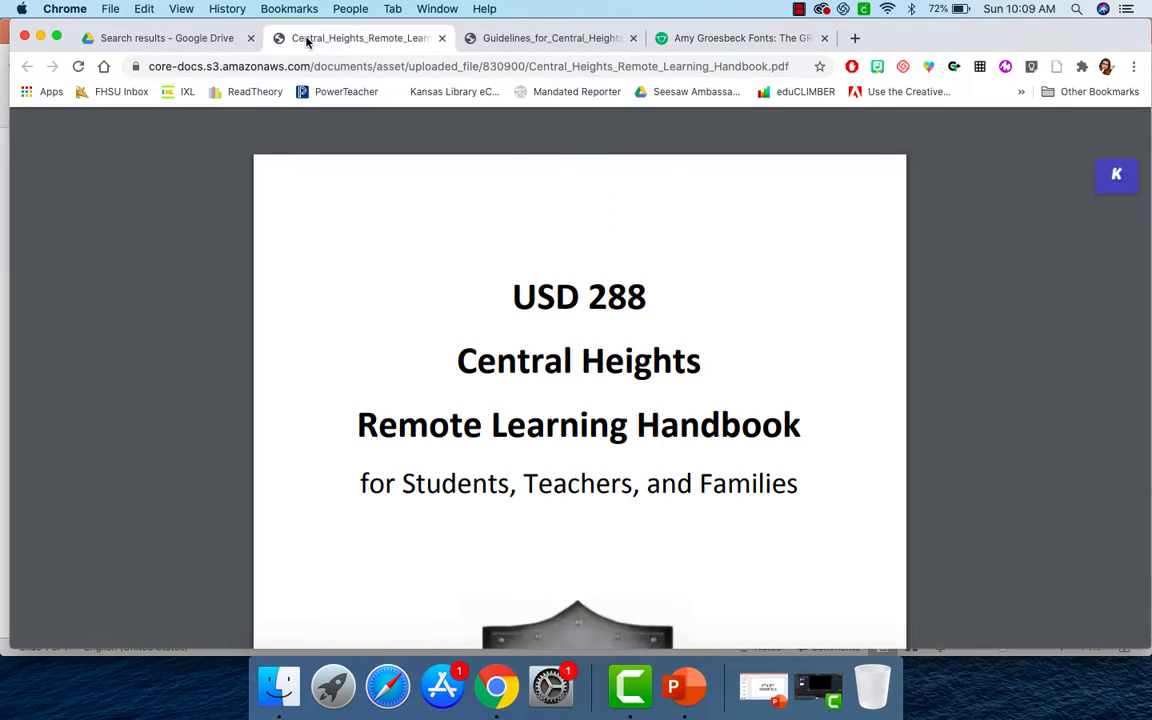
left_click(558, 44)
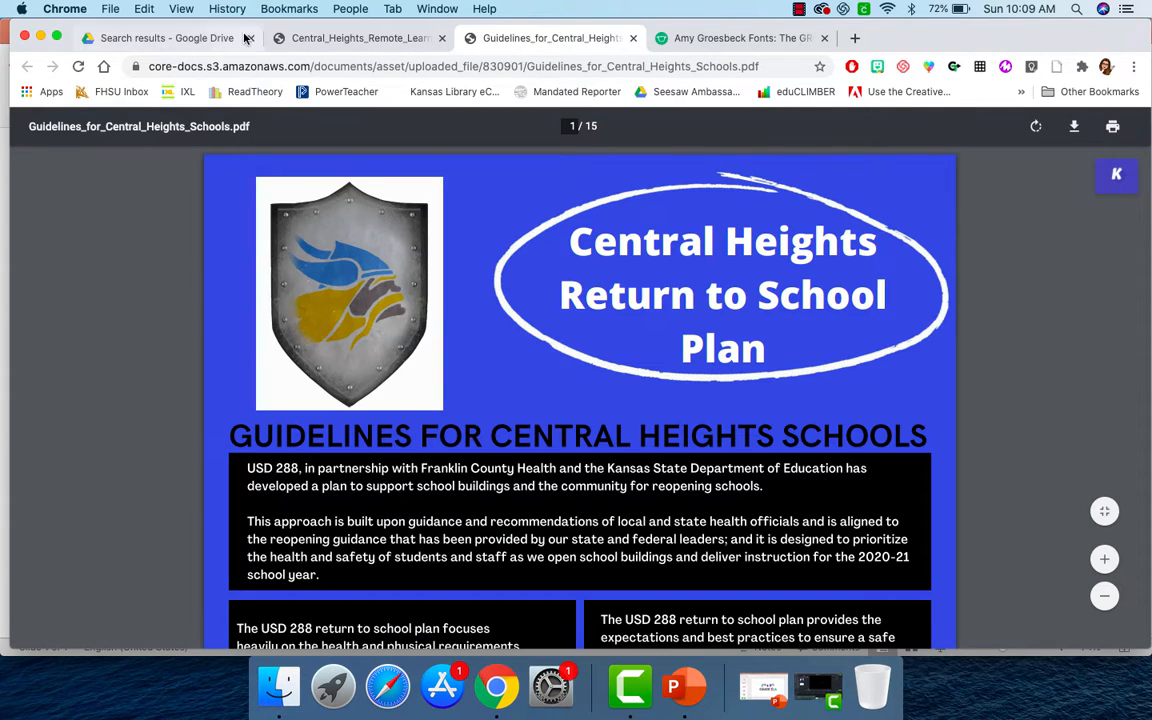
right_click(316, 67)
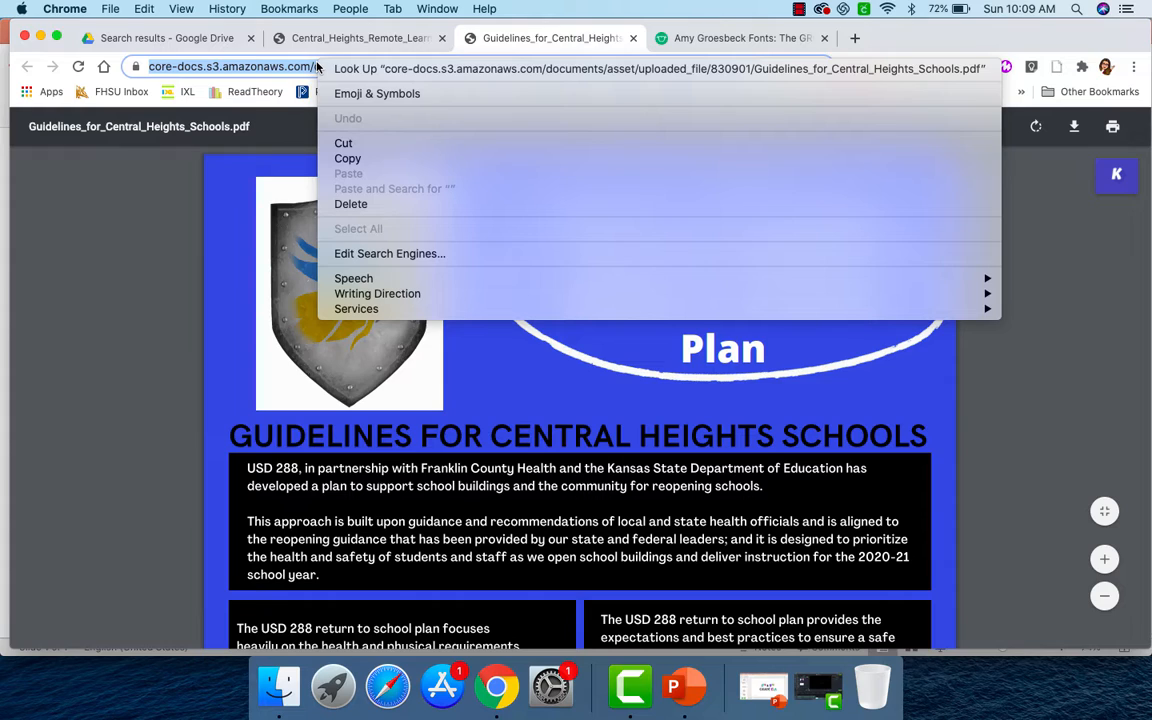
left_click(348, 160)
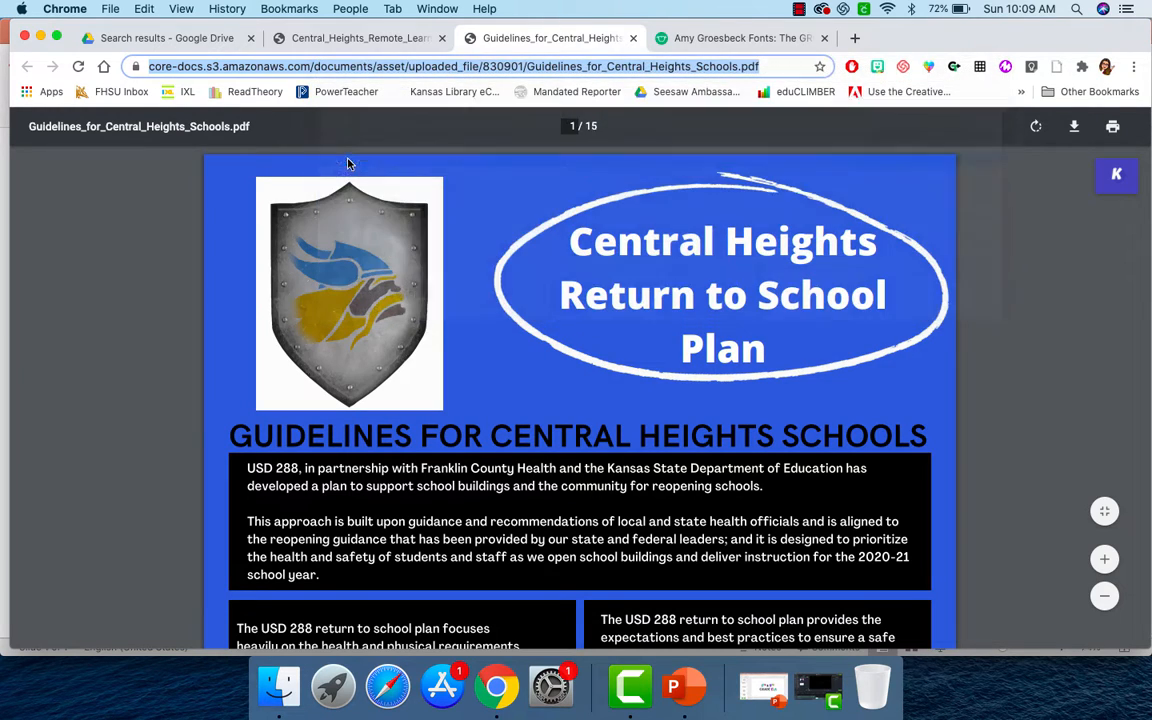
Back in PowerPoint, hyperlink the "In-Person Learners" text to the copied guidelines PDF address and recolour the linked text black.
left_click(682, 690)
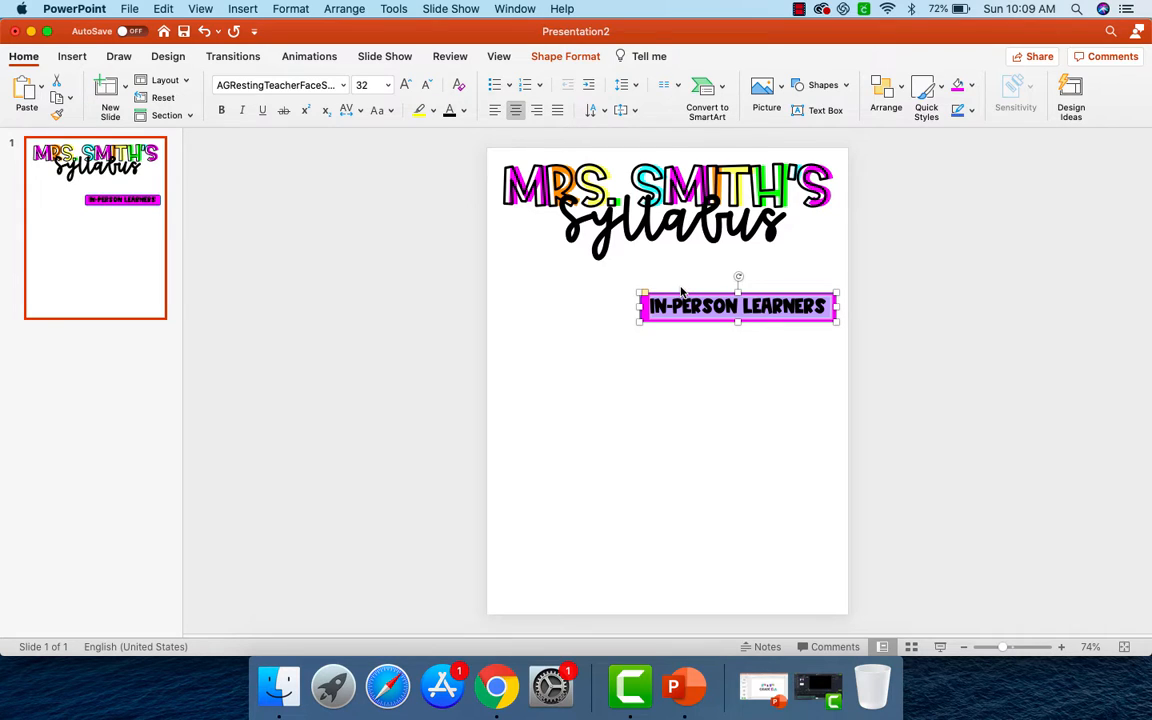
right_click(692, 308)
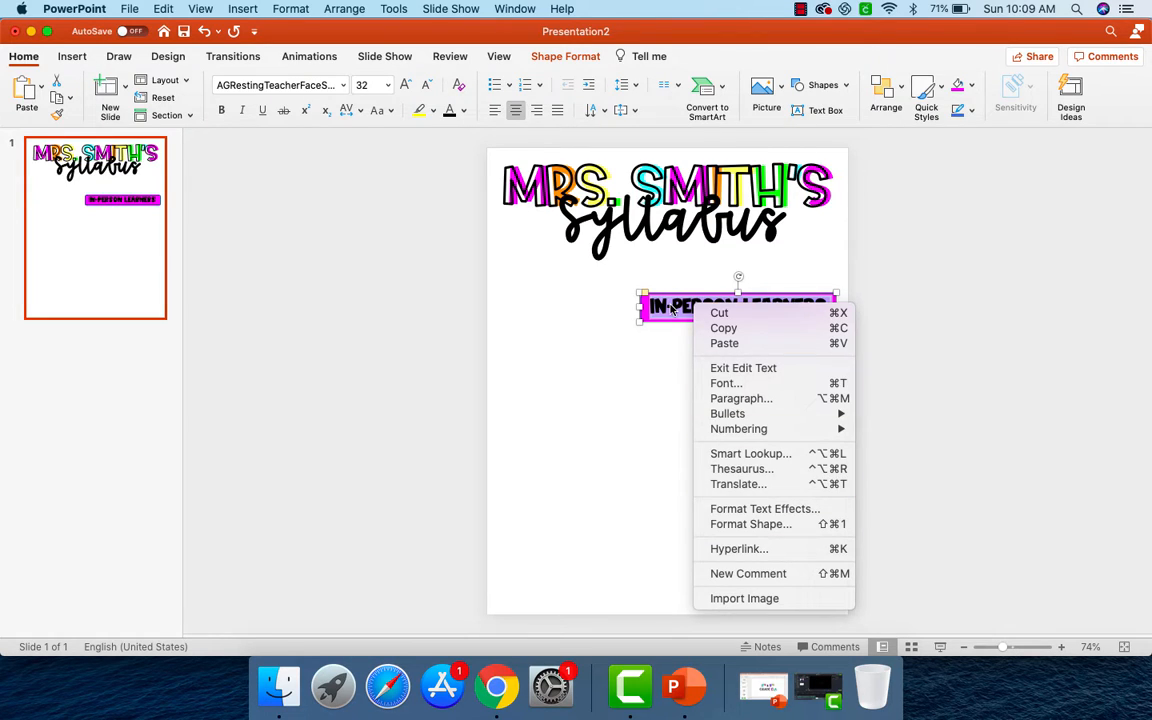
left_click(746, 550)
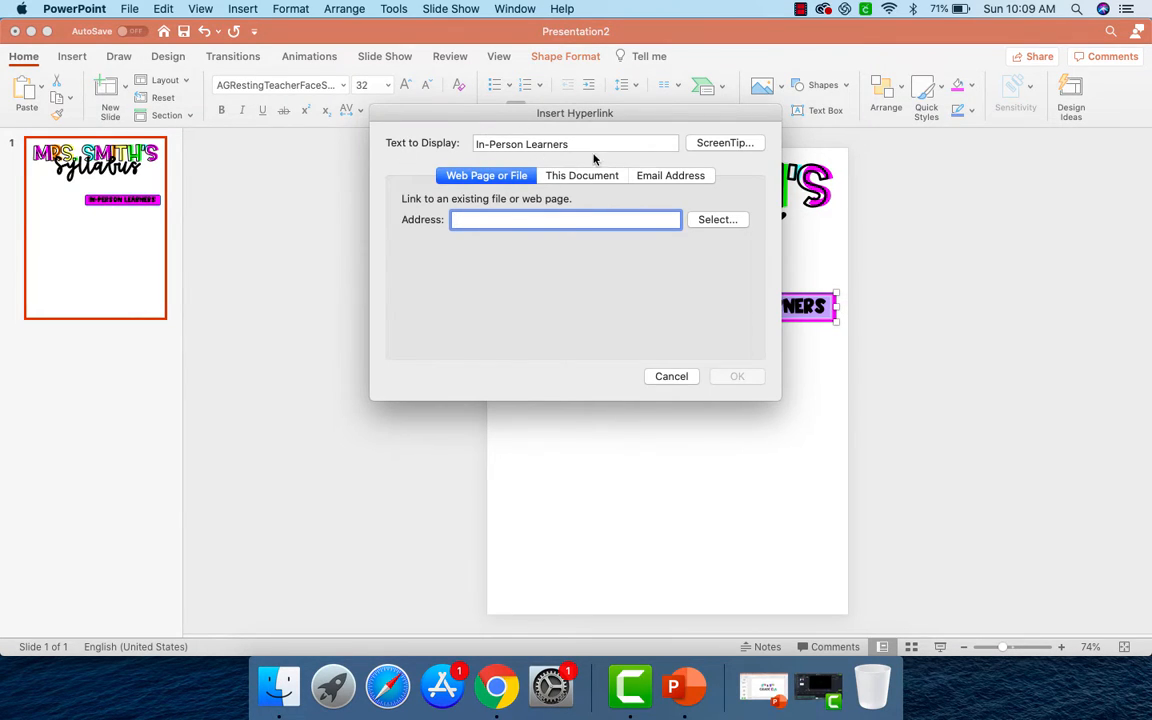
right_click(495, 220)
left_click(514, 256)
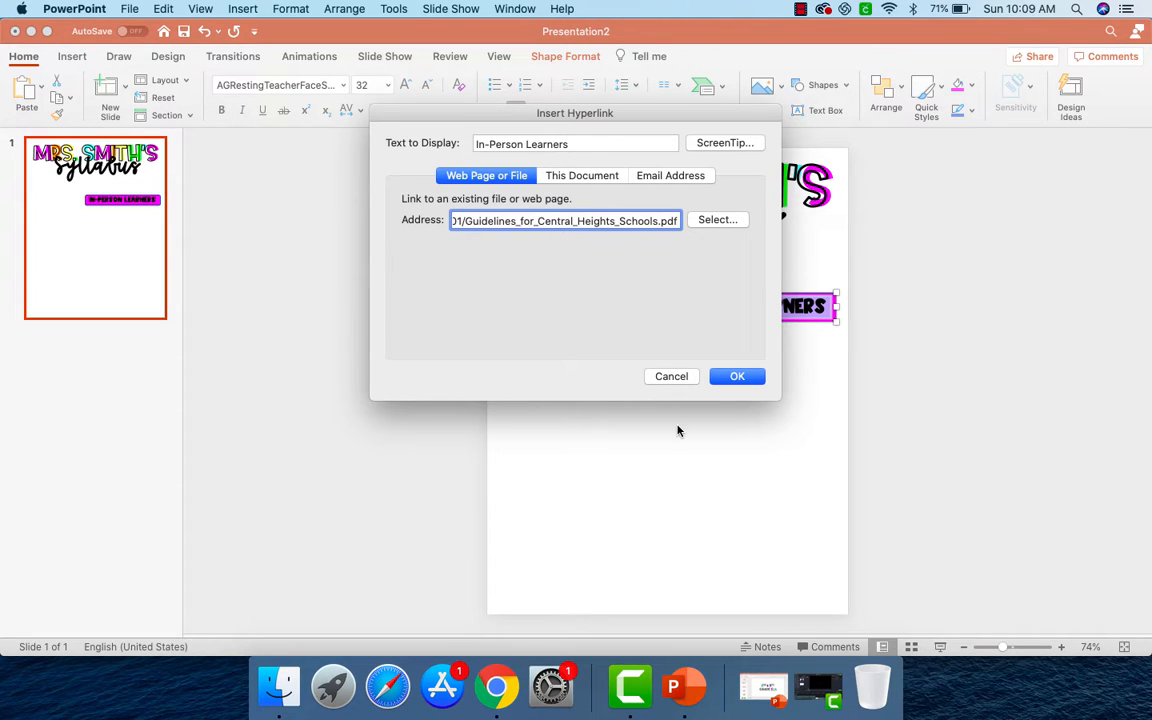
left_click(743, 378)
left_click(738, 377)
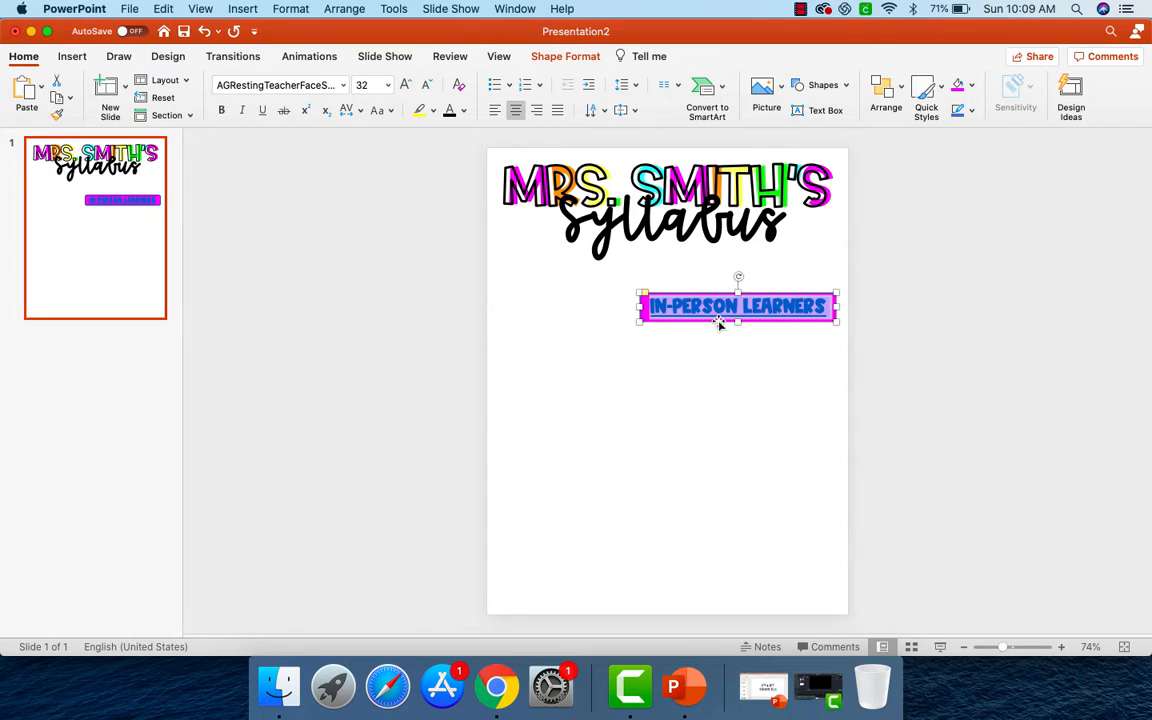
left_click(449, 112)
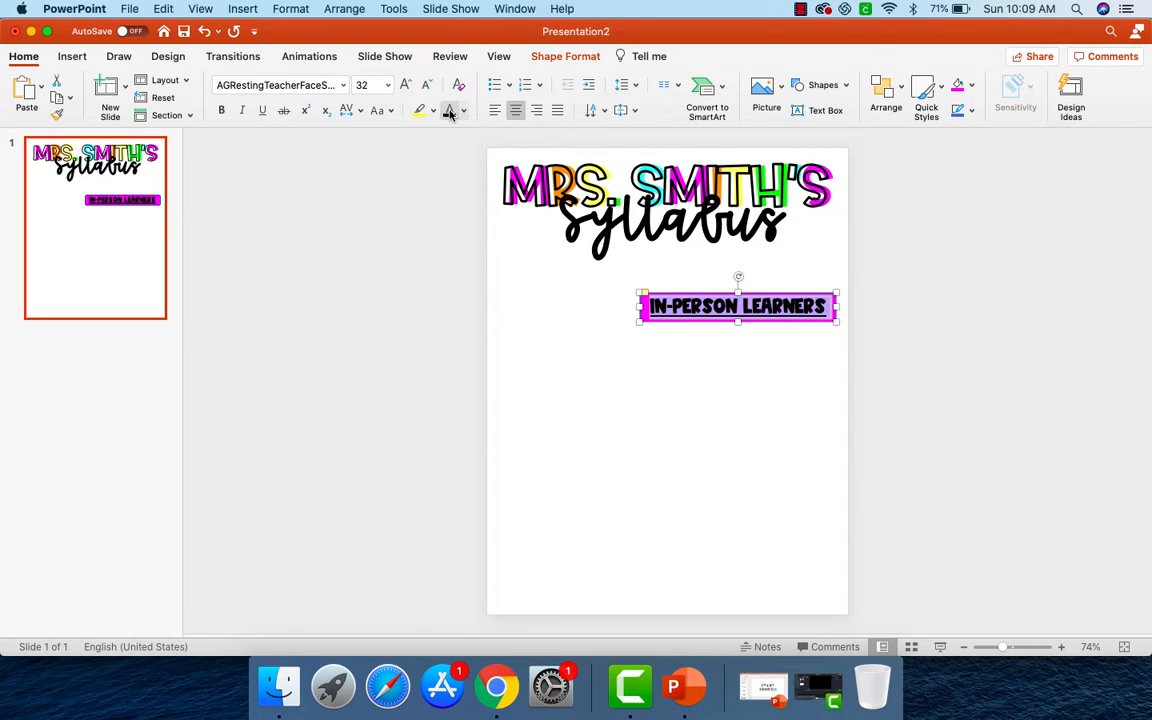
left_click(725, 385)
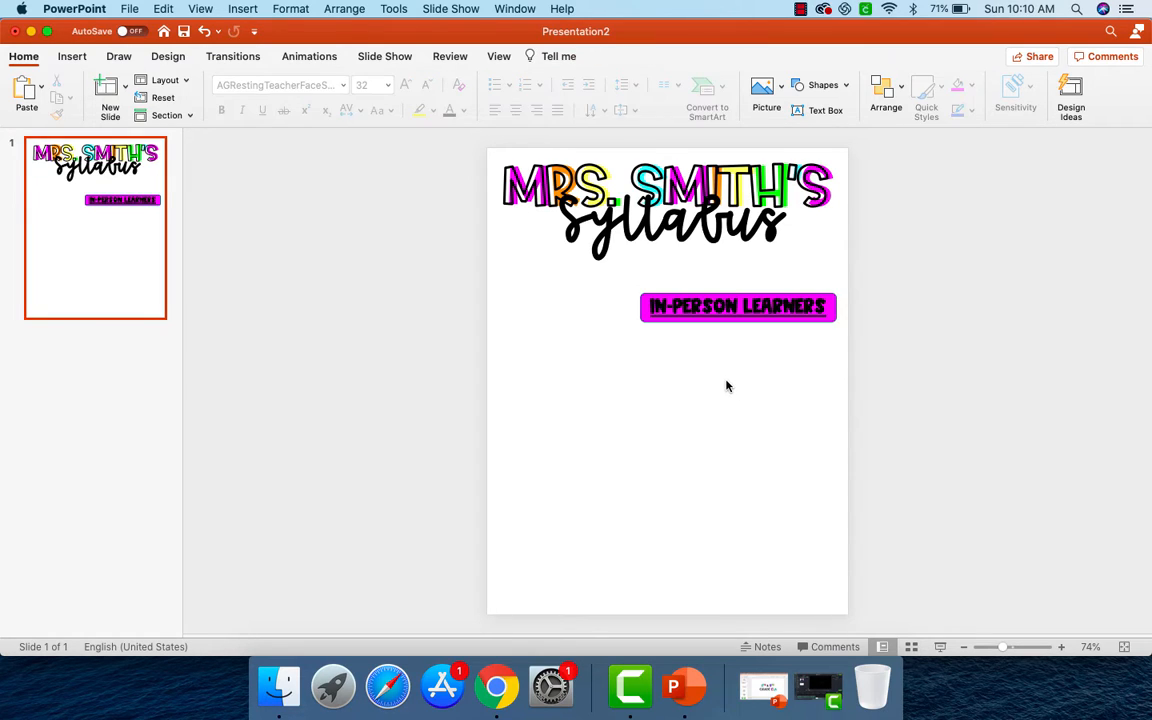
left_click(687, 320)
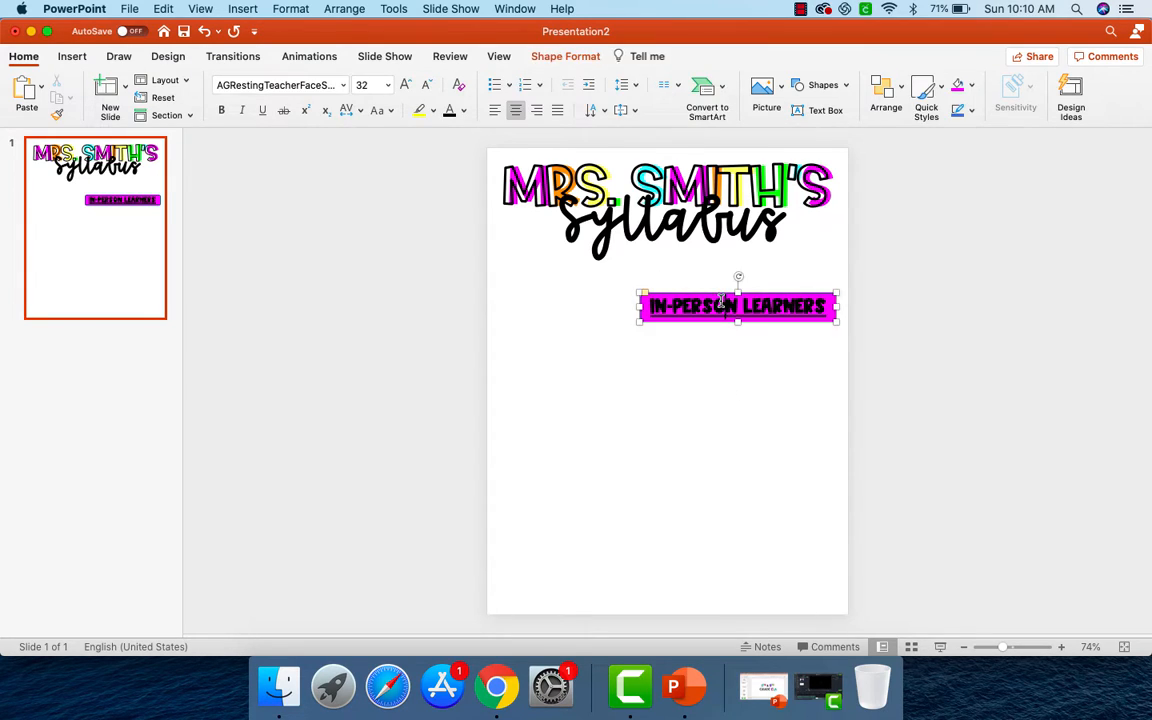
right_click(663, 312)
mouse_move(725, 555)
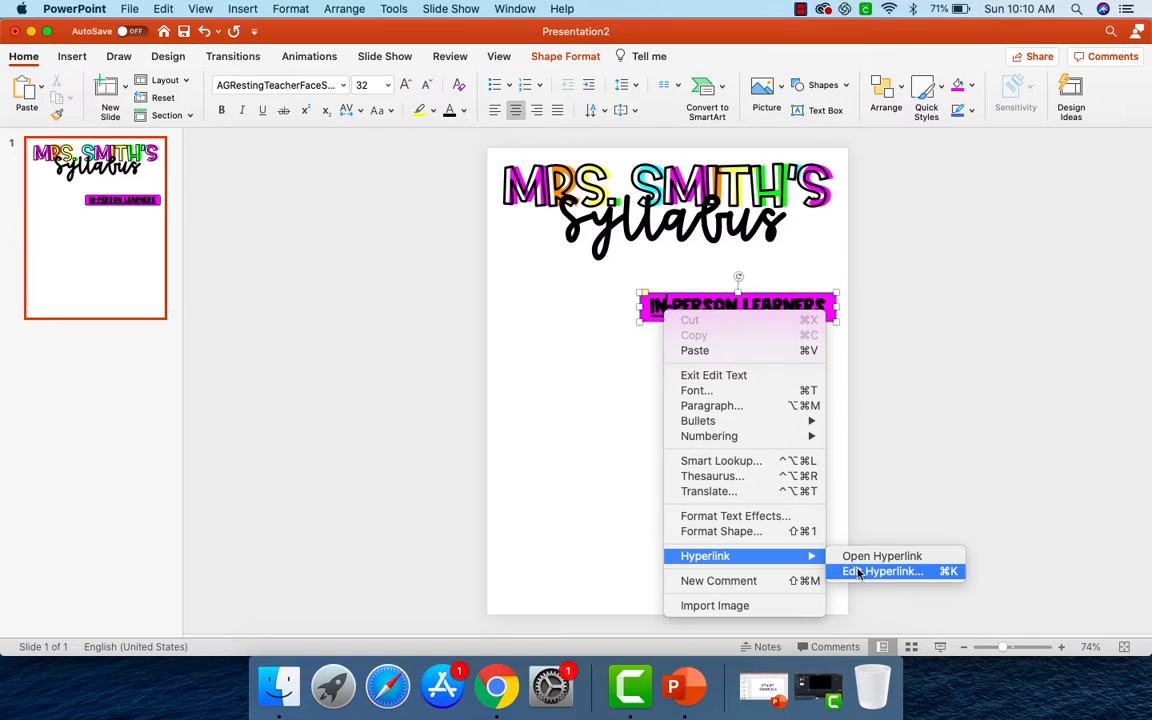
left_click(596, 426)
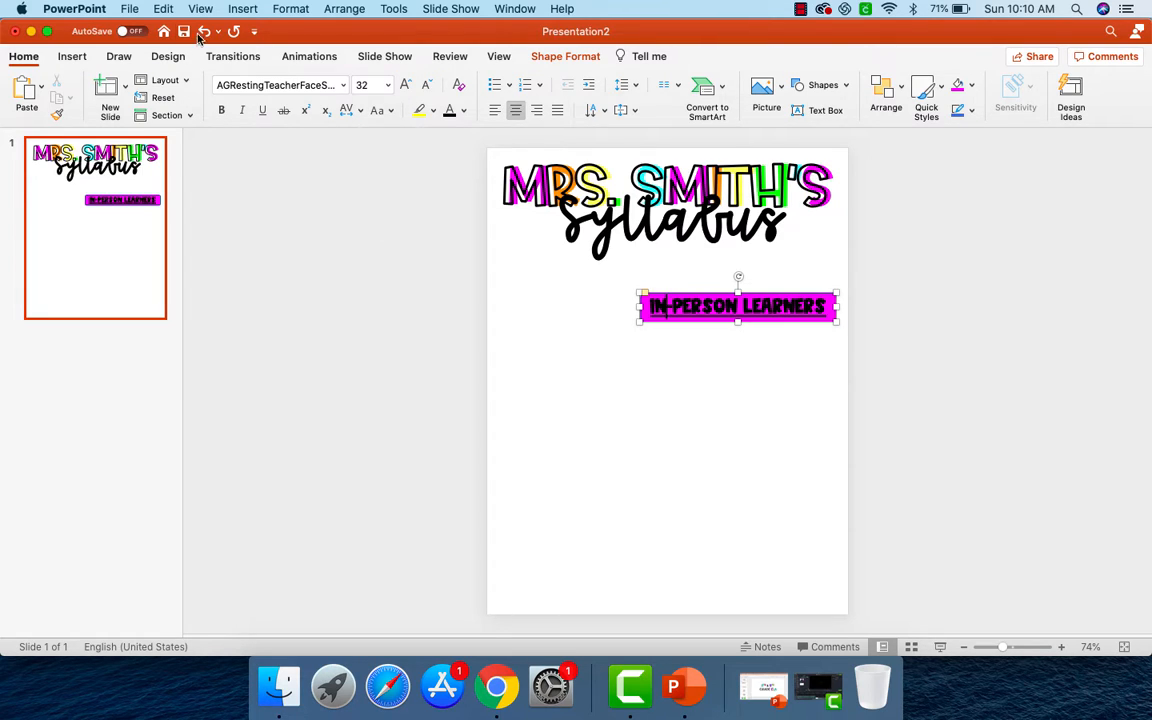
Export the slide to OneDrive as a PDF named OnlineSyllabusPractice.
left_click(129, 10)
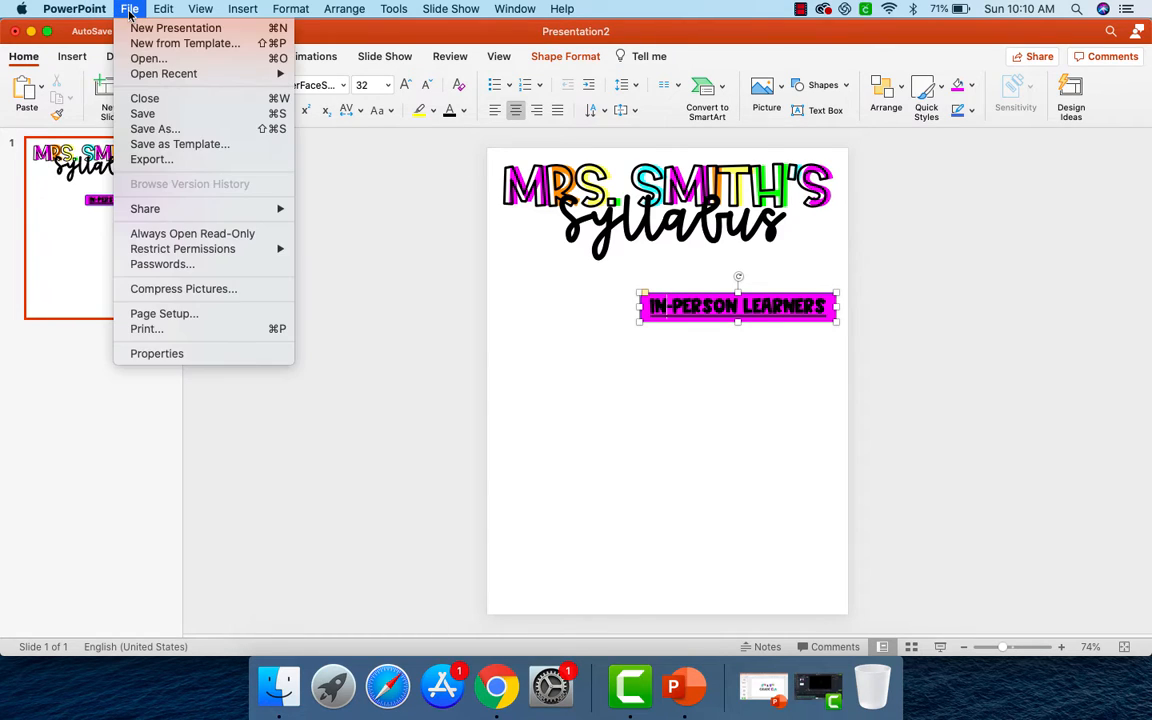
left_click(151, 160)
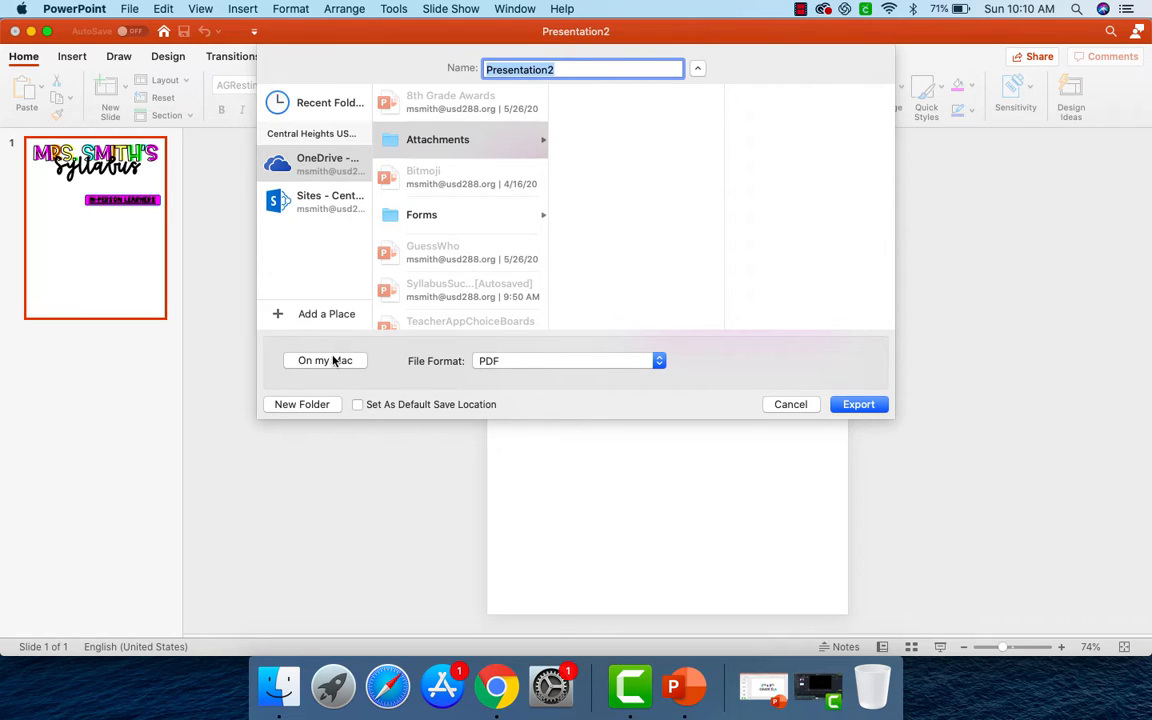
type("O")
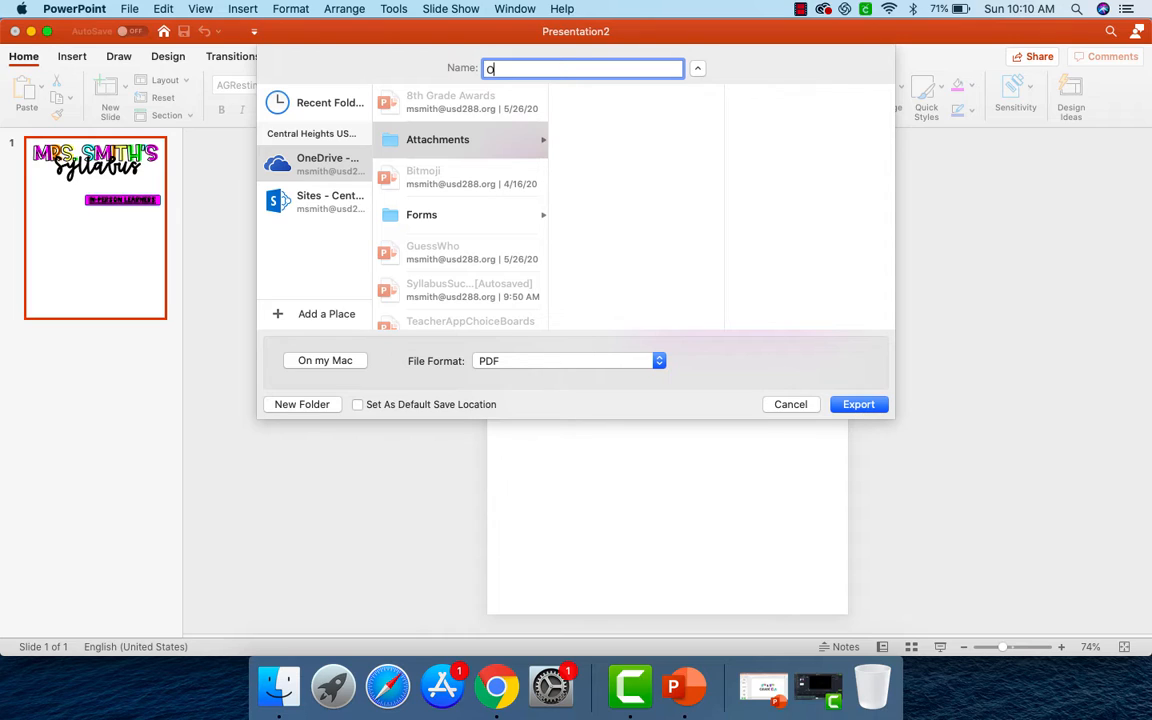
type("nlineSyllabusPractice")
left_click(858, 404)
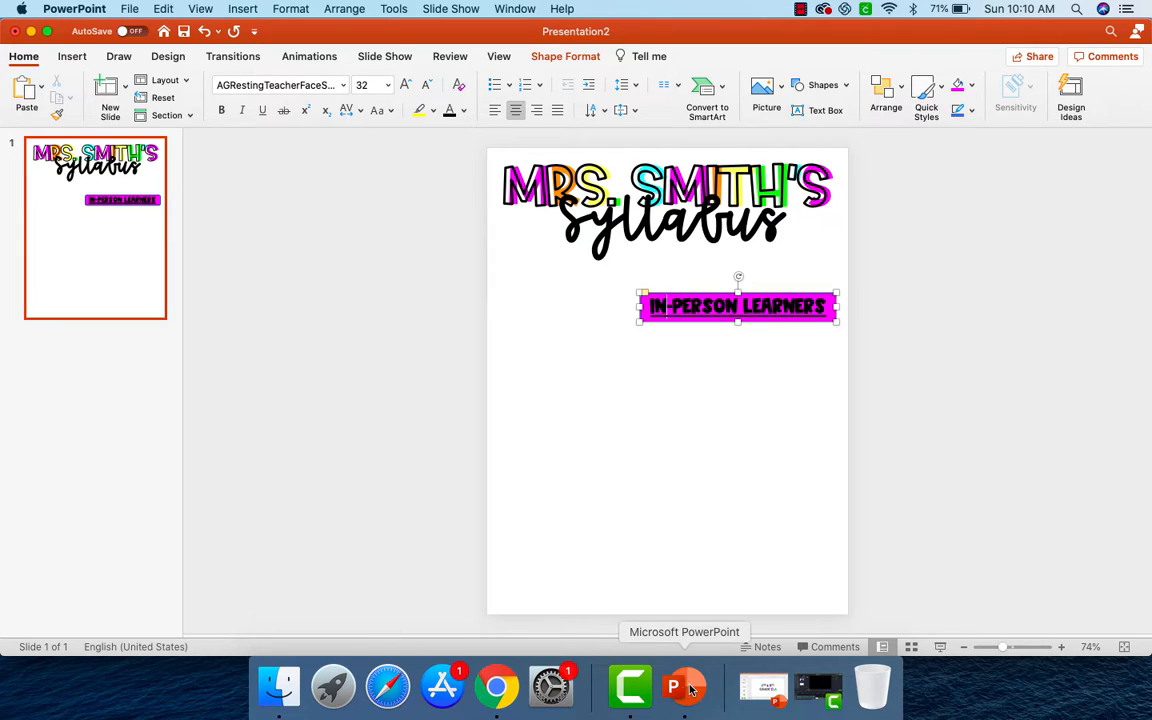
Export the slide as a PDF named OnlineSyllabusPractice to the Mac's Downloads folder.
left_click(118, 8)
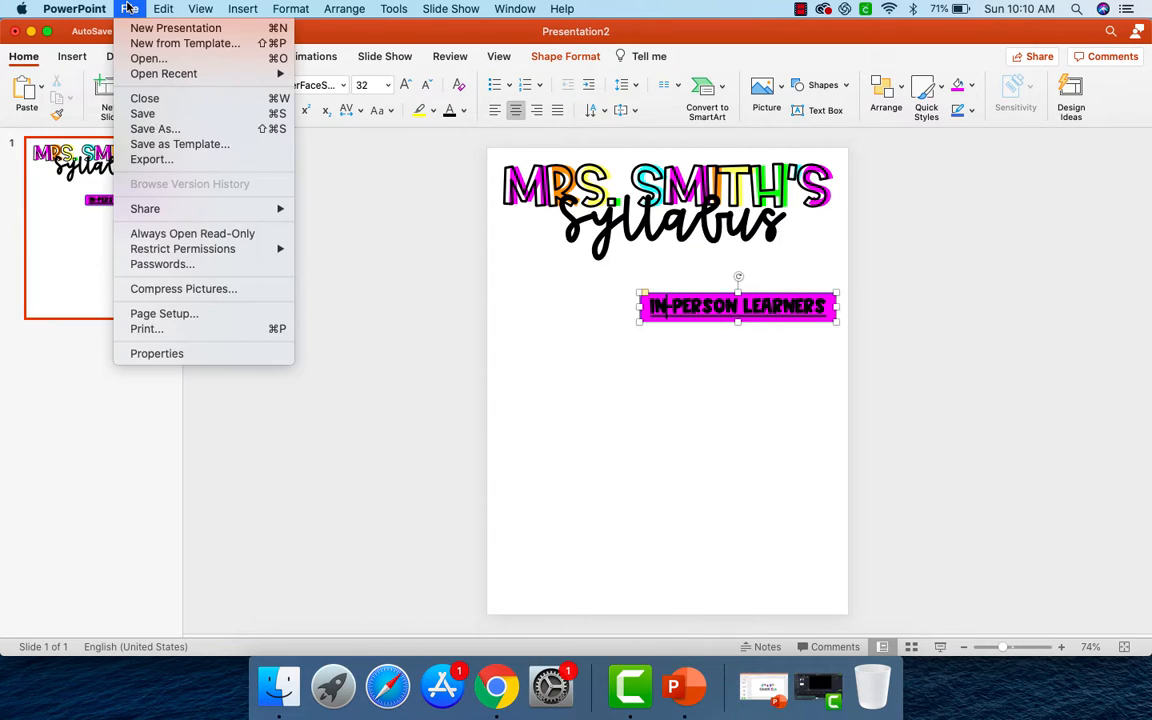
left_click(186, 160)
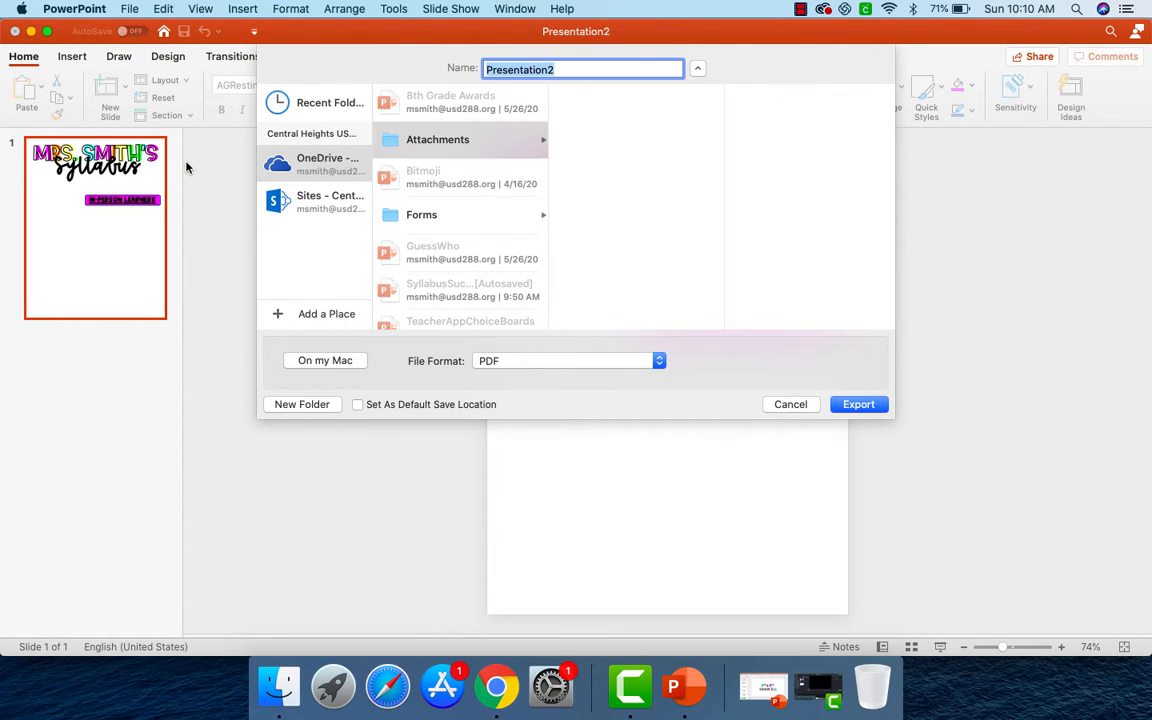
left_click(325, 361)
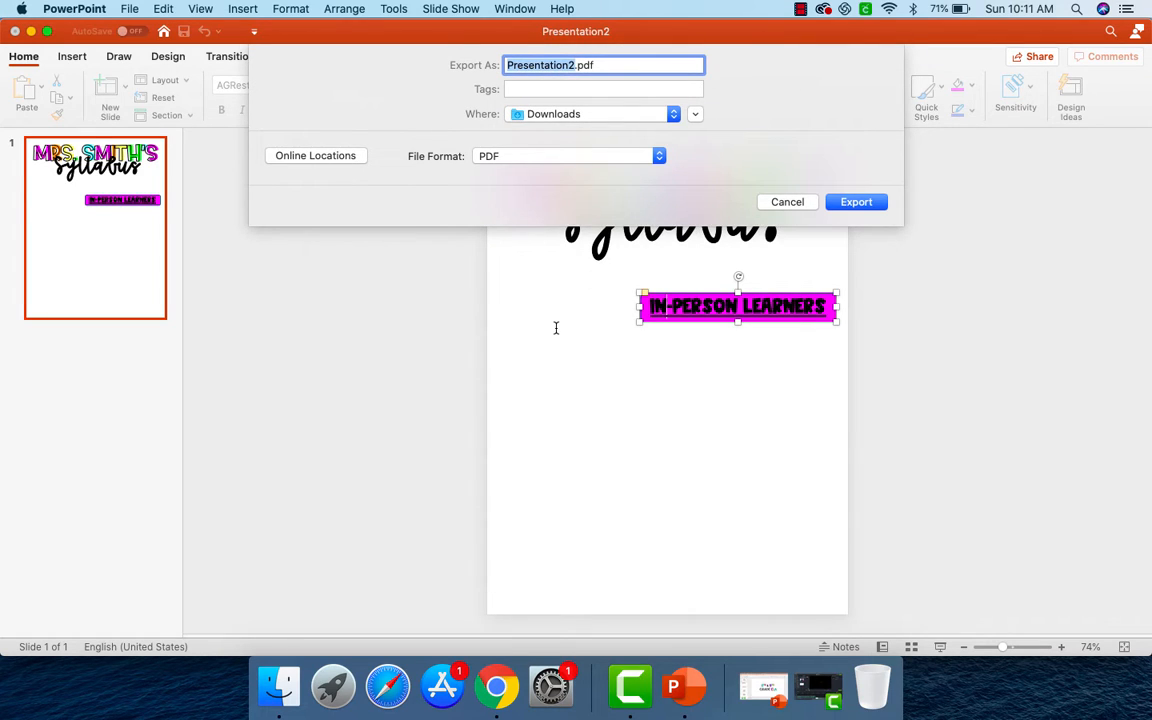
type("OnlineSy")
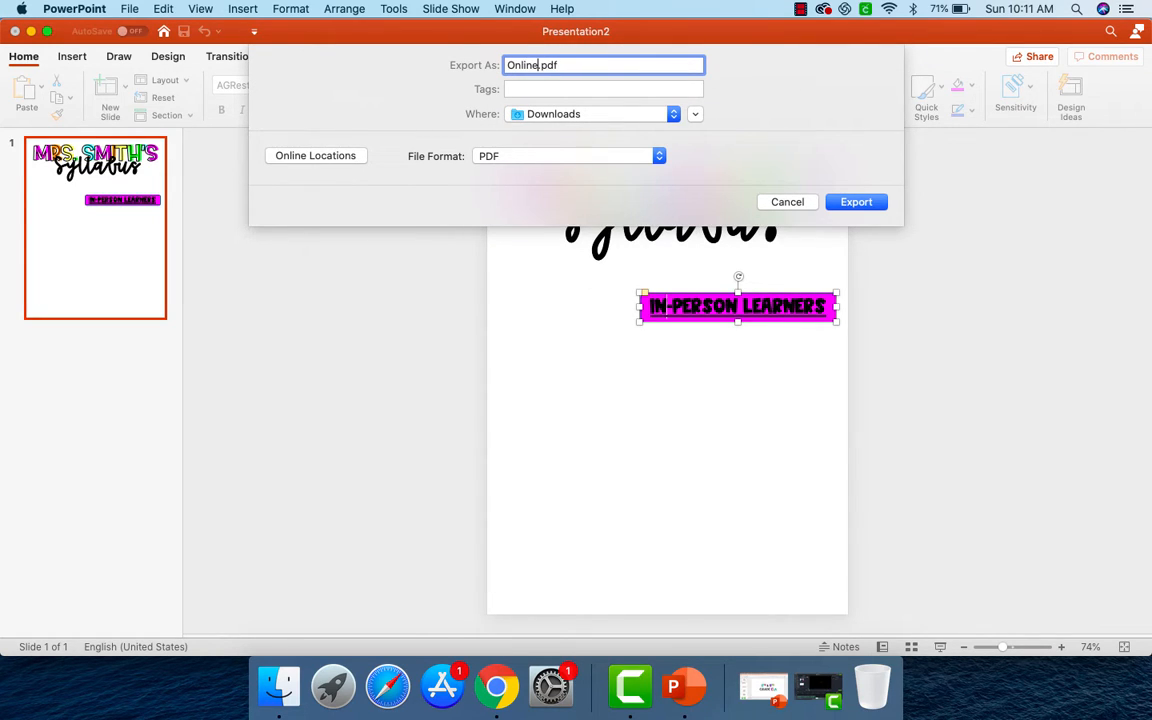
type("llabusPractice")
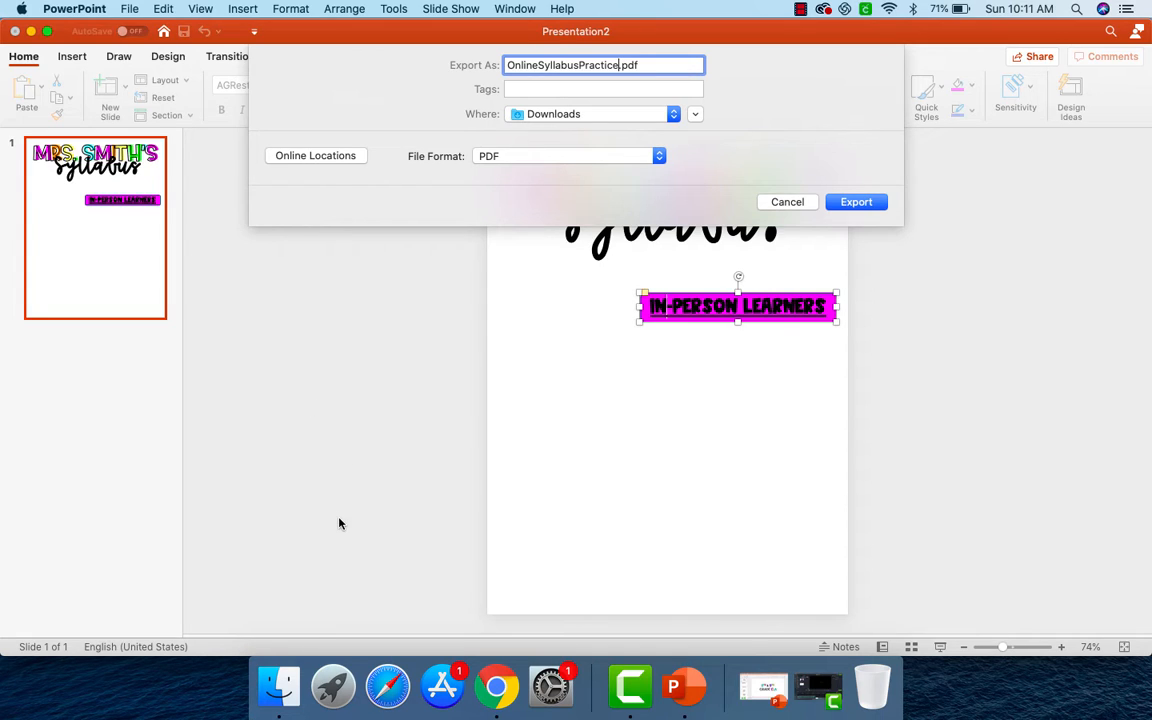
left_click(862, 205)
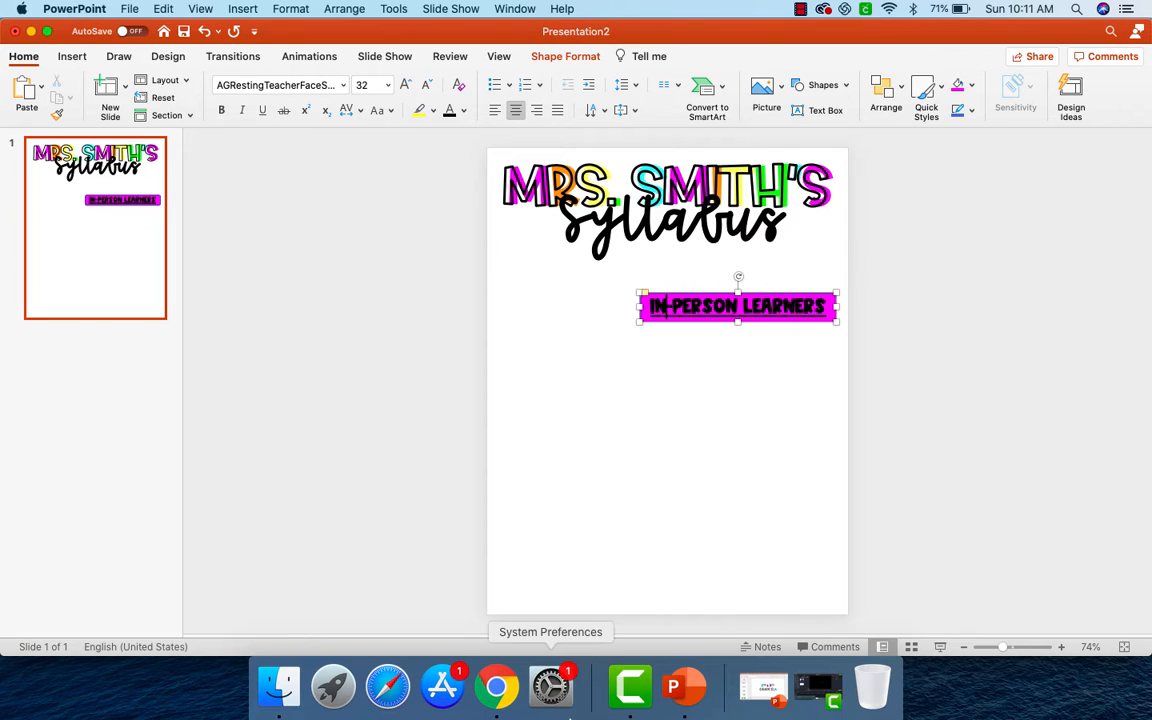
Switch to Google Drive in Chrome, close the NewSyll.pdf preview and upload OnlineSyllabusPractice.pdf from Downloads.
left_click(484, 703)
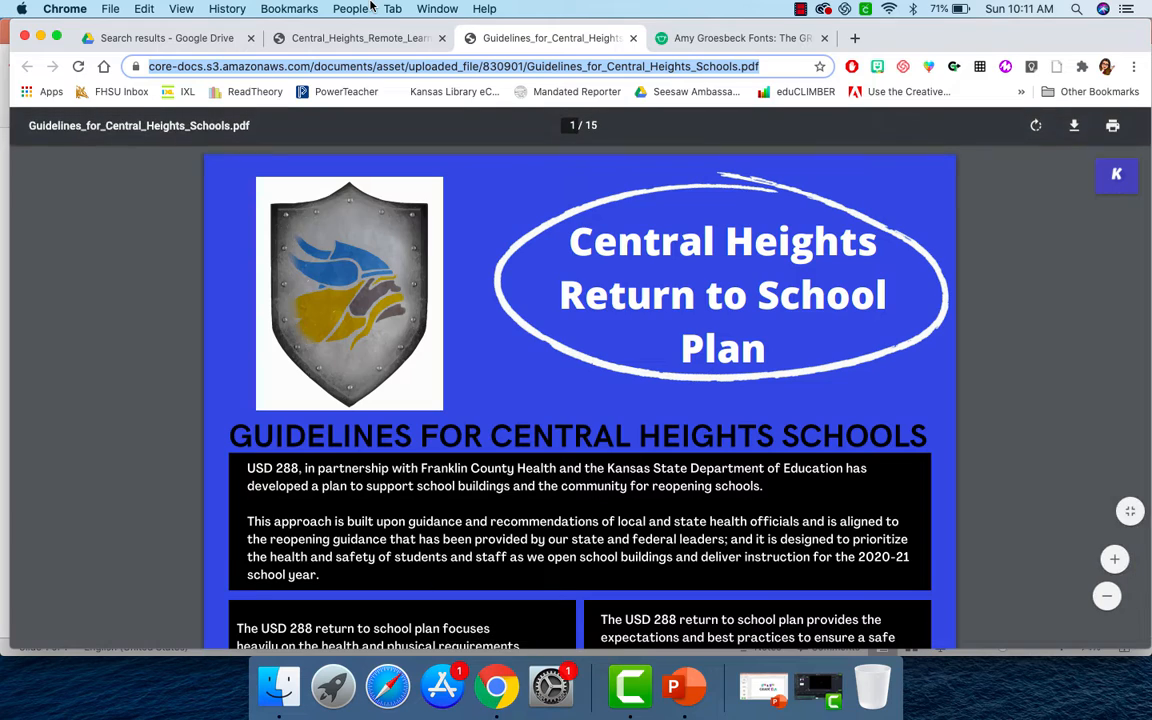
left_click(148, 40)
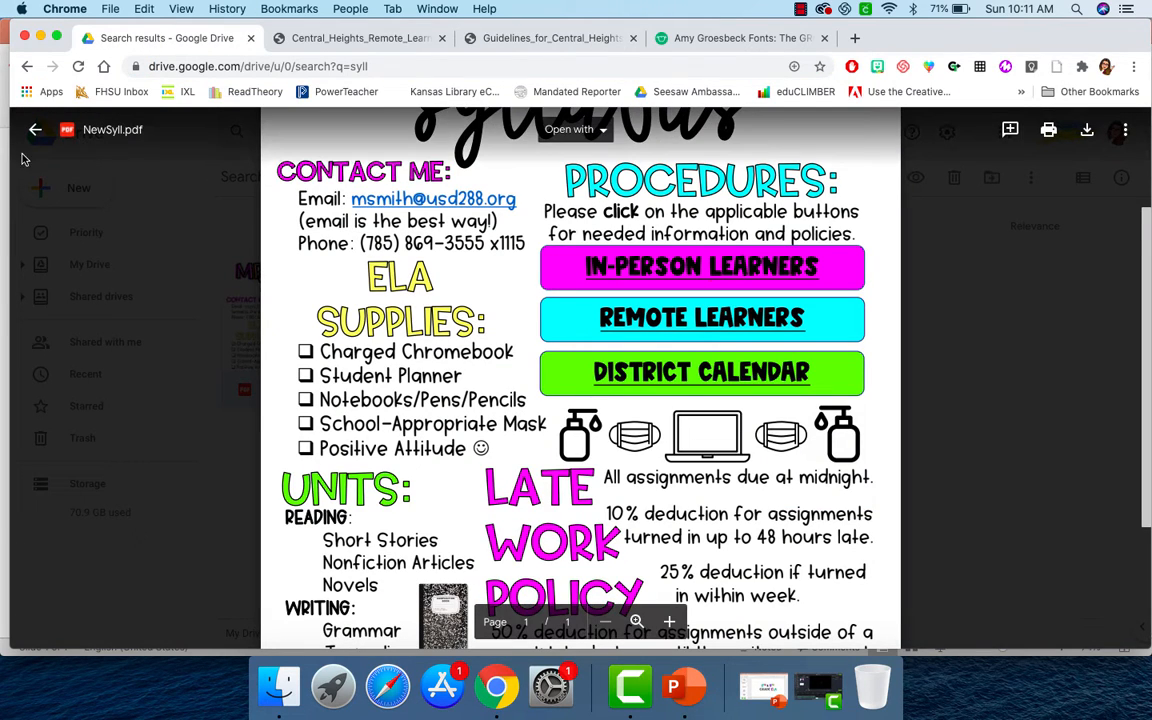
left_click(30, 134)
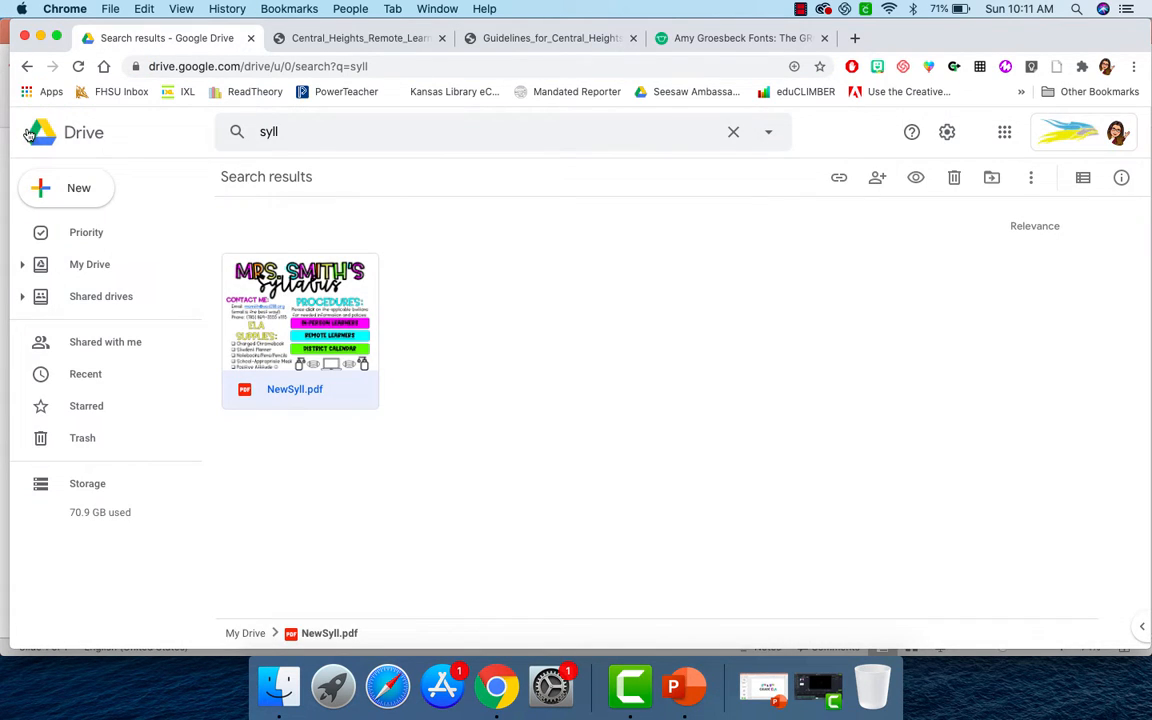
left_click(92, 190)
left_click(105, 235)
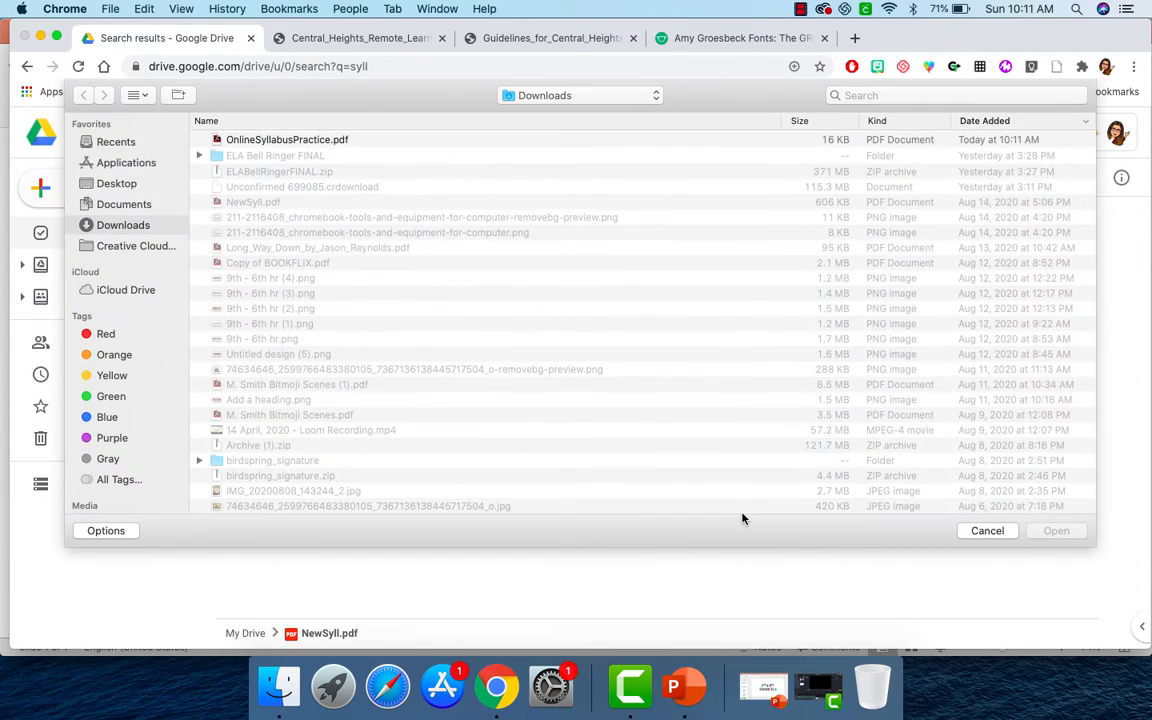
double_click(270, 140)
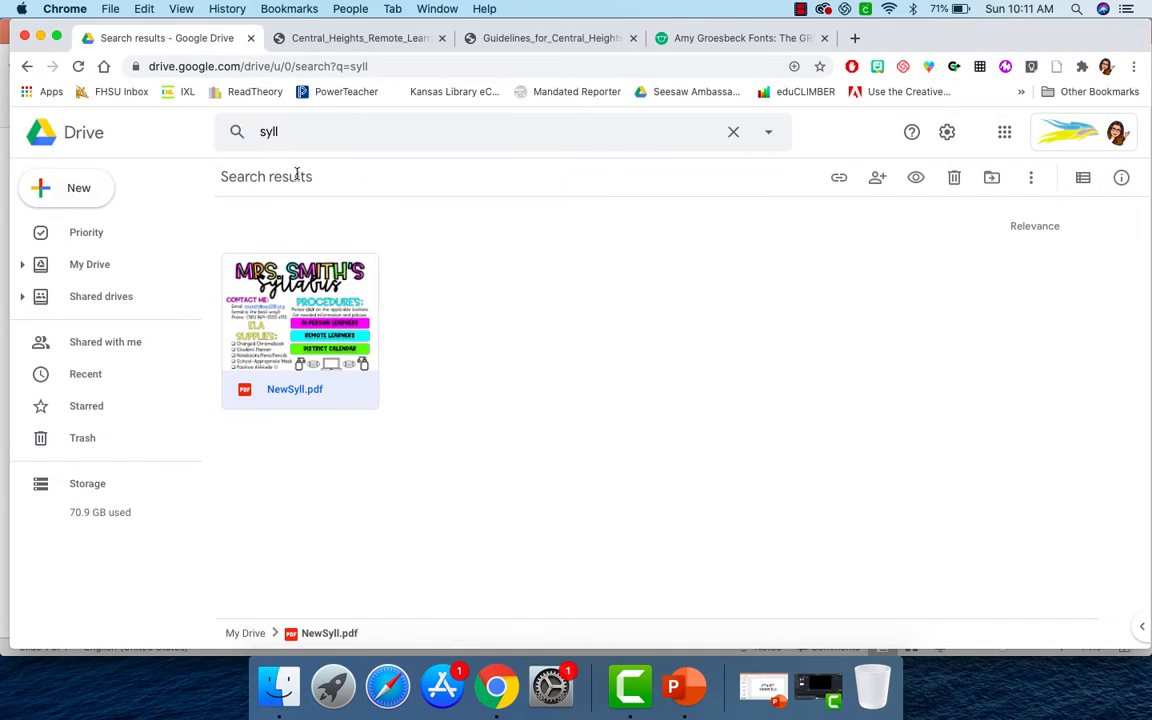
Open the uploaded OnlineSyllabusPractice.pdf and test its "In-Person Learners" link.
mouse_move(985, 613)
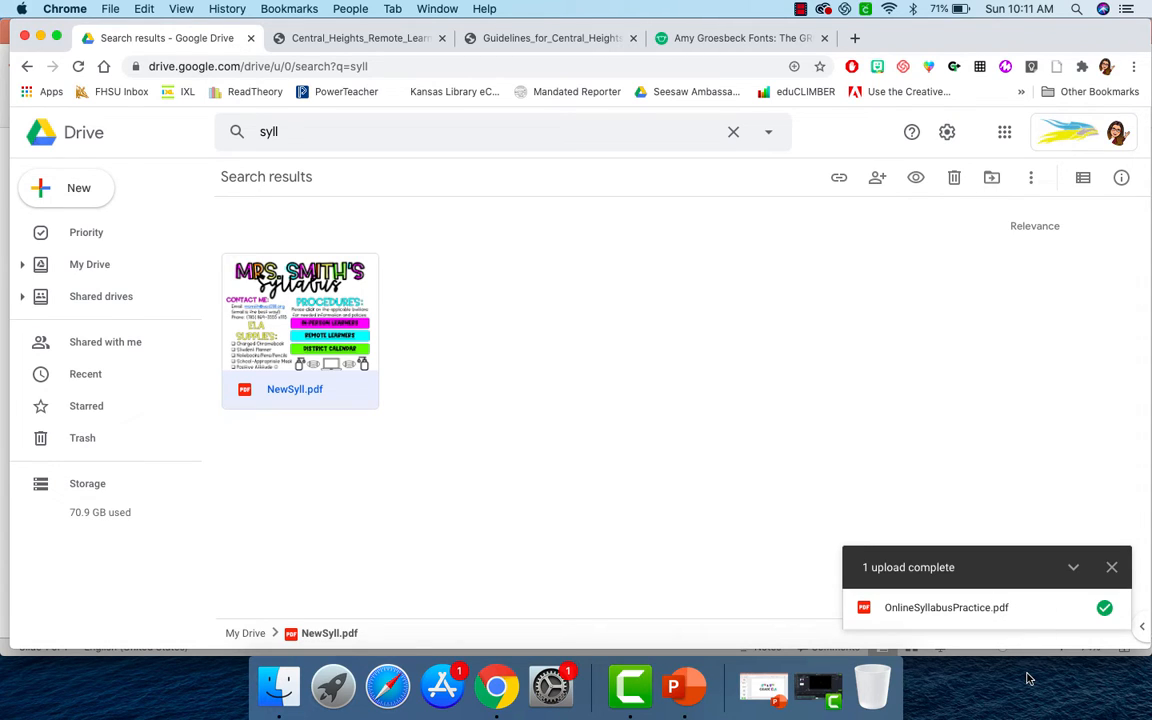
left_click(993, 610)
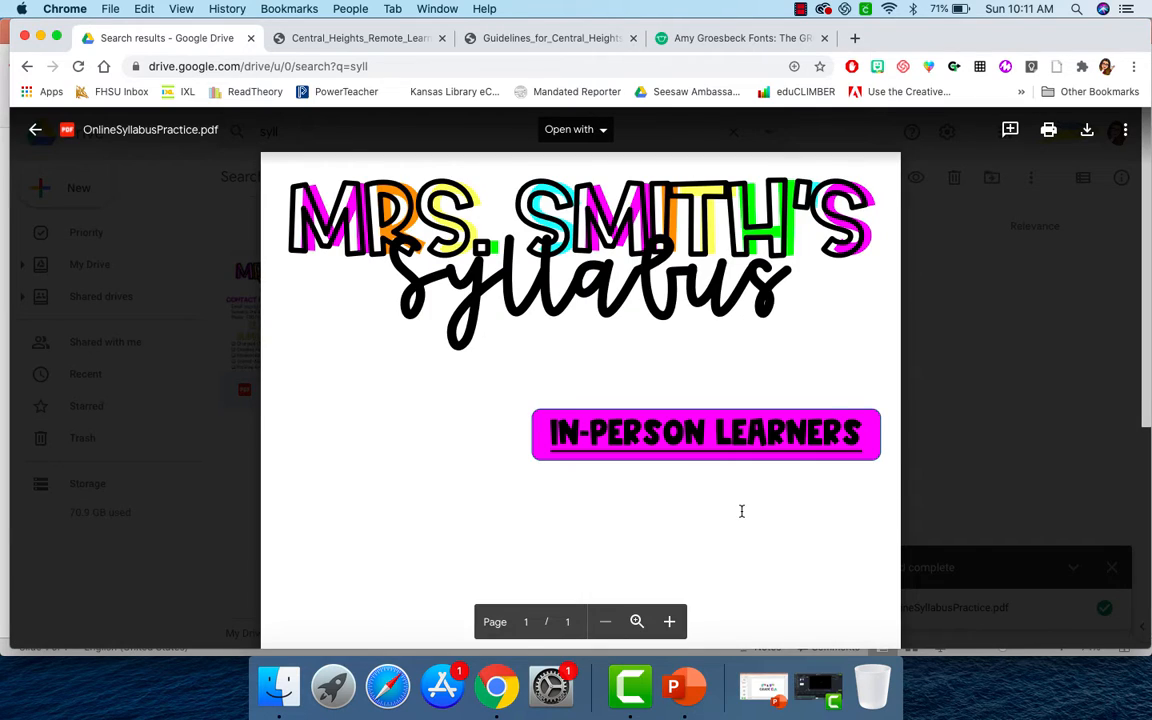
left_click(657, 436)
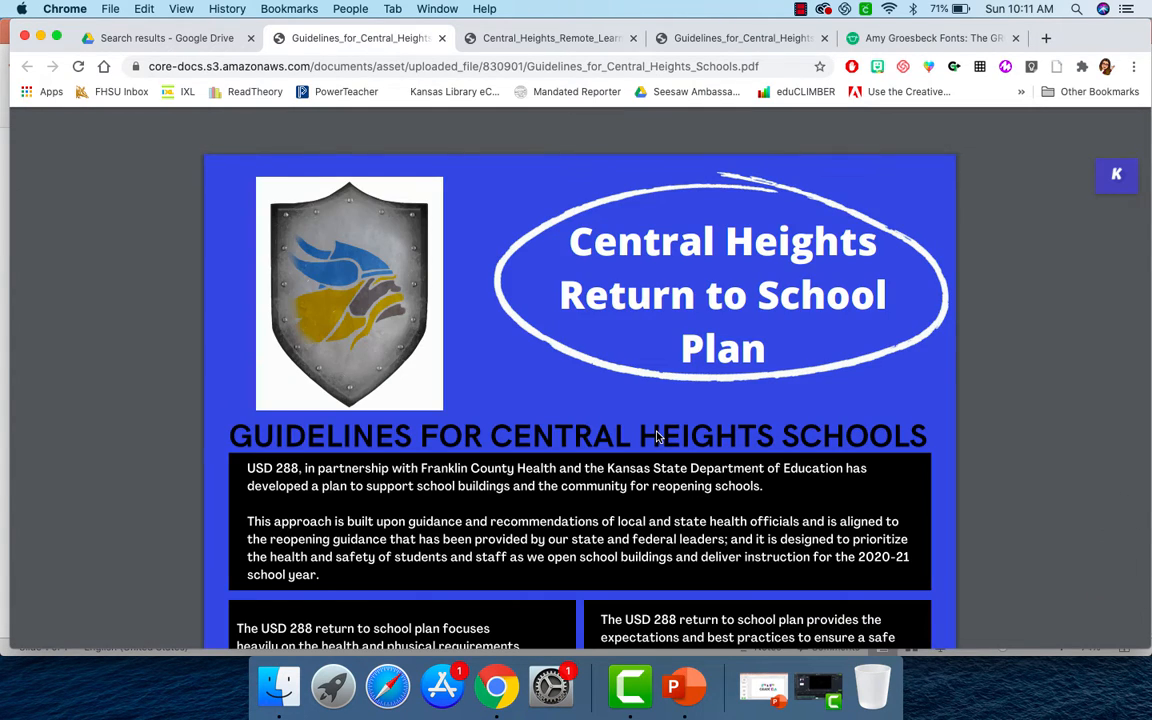
Return to the syllabus PDF preview in Google Drive and copy the page's web address.
left_click(200, 37)
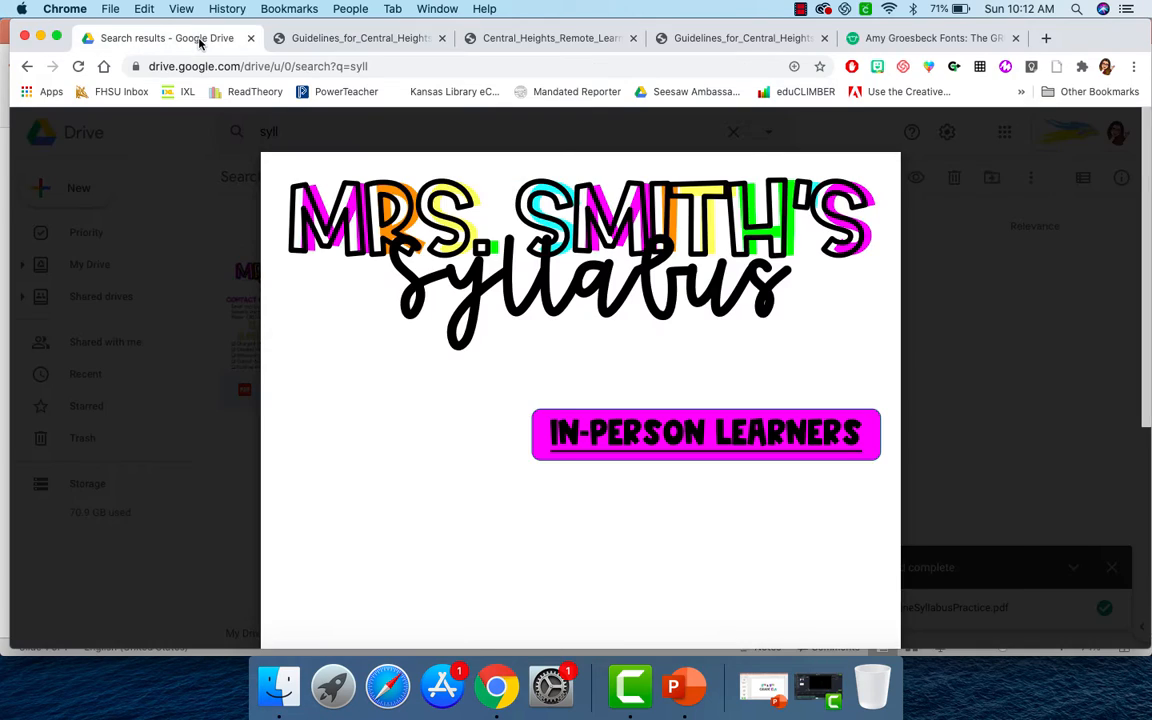
left_click(331, 67)
right_click(333, 68)
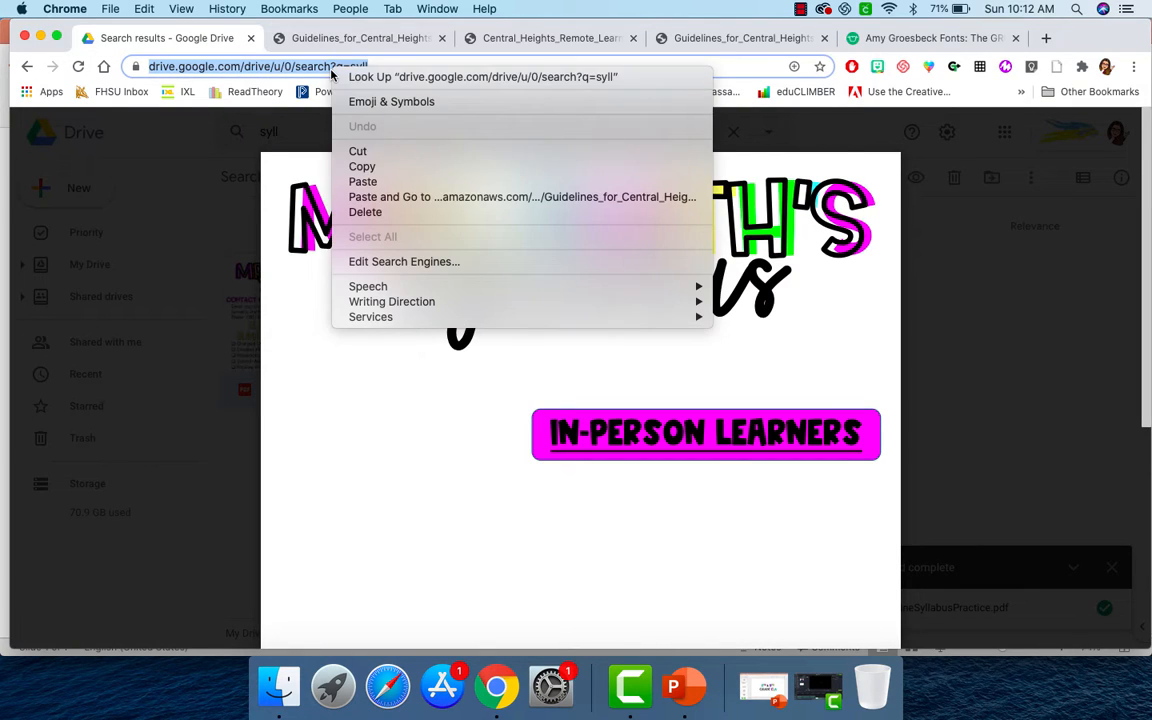
left_click(362, 167)
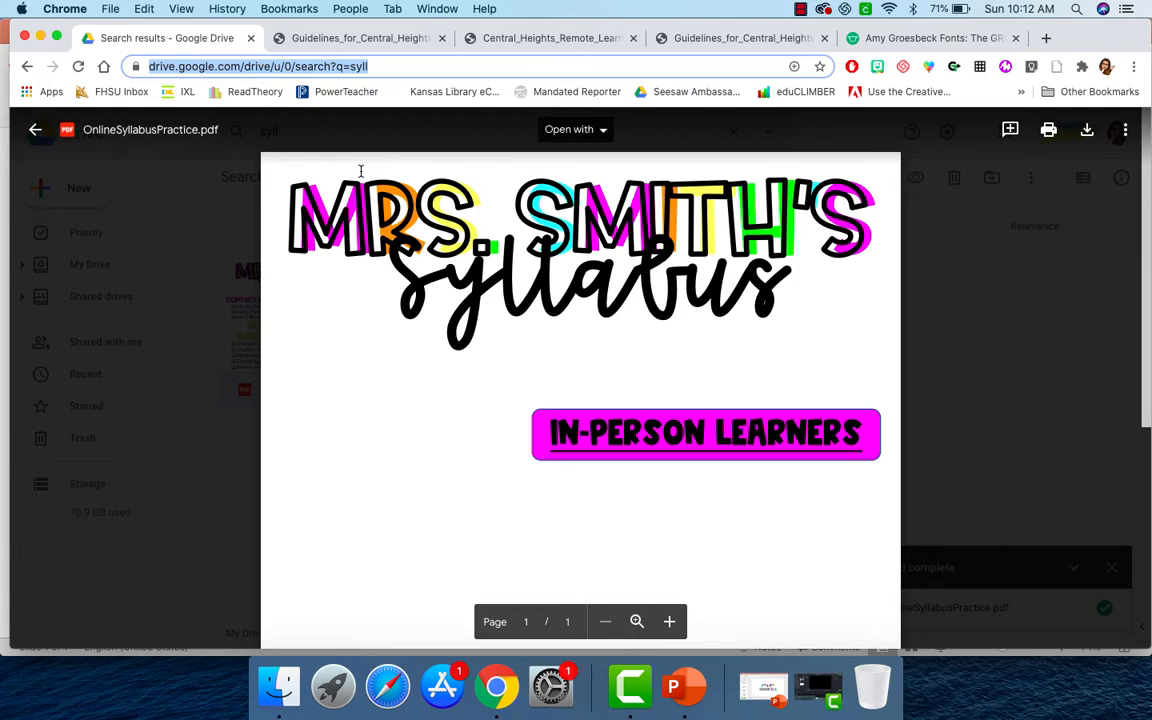